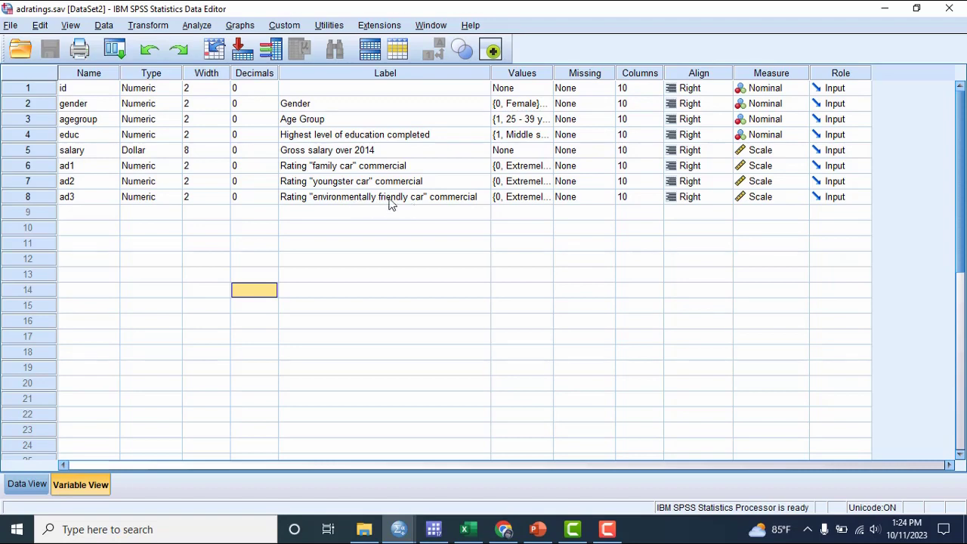
- Show the adratings case data with value labels displayed in place of the numeric codes
left_click(26, 488)
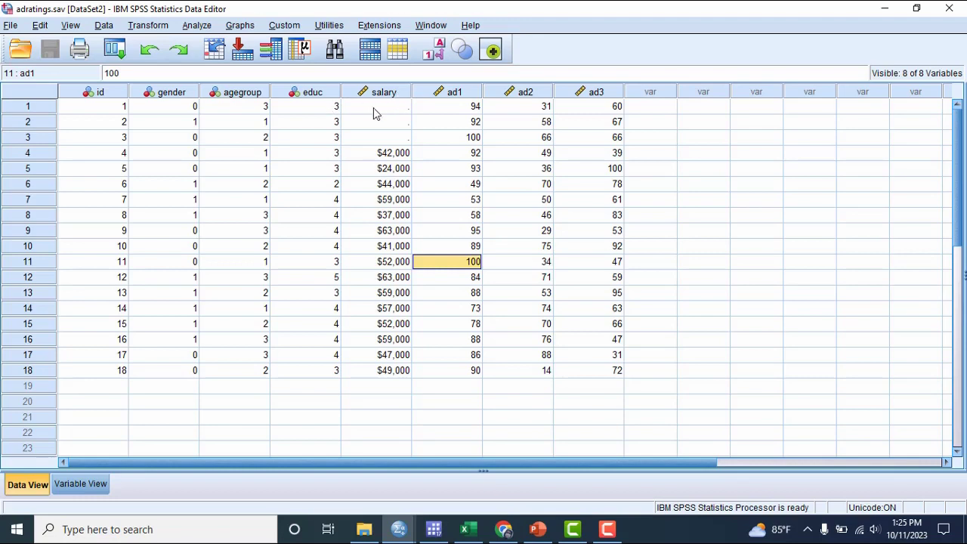
left_click(435, 51)
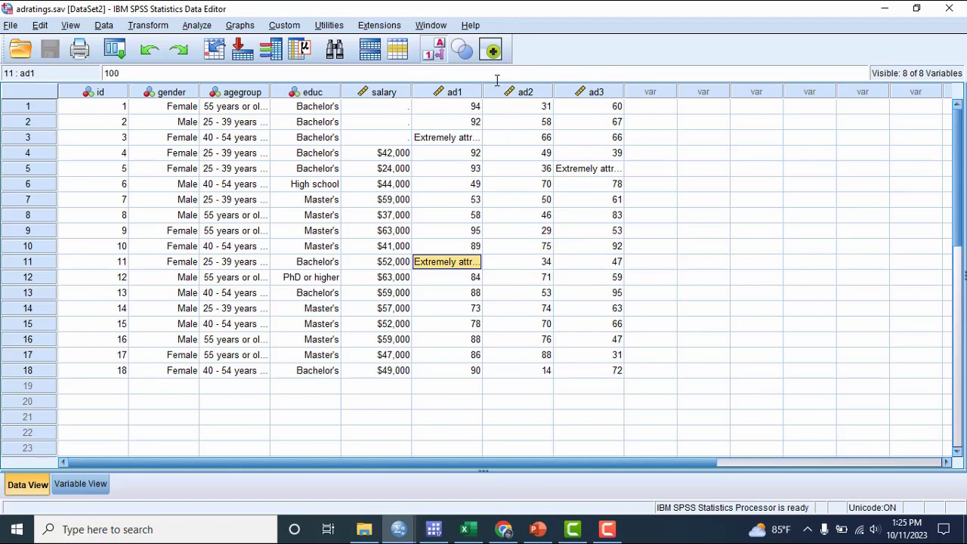
left_click(650, 184)
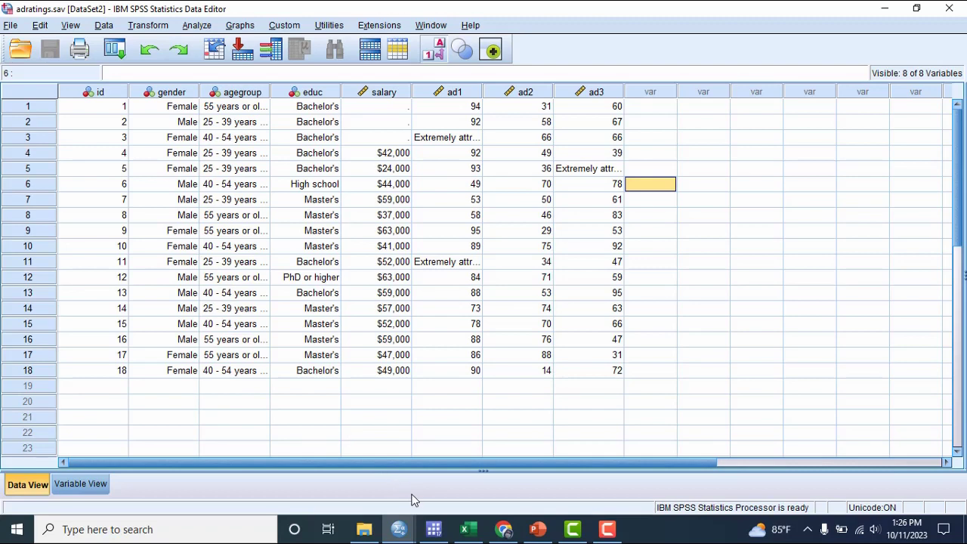
- Switch to Stata and run the multivariate normality test "mvtest normality ad1 ad2 ad3, stats(all)"
left_click(434, 532)
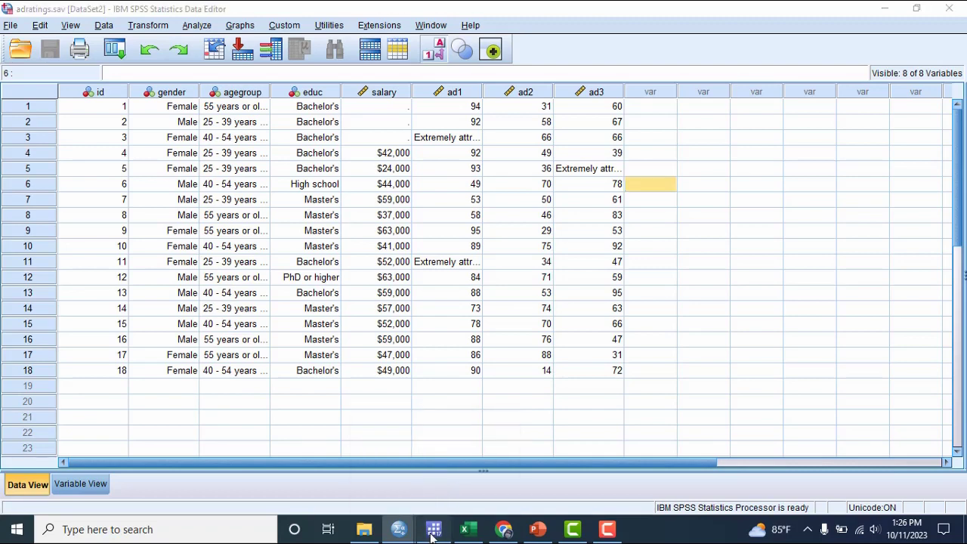
type("mvtest norm")
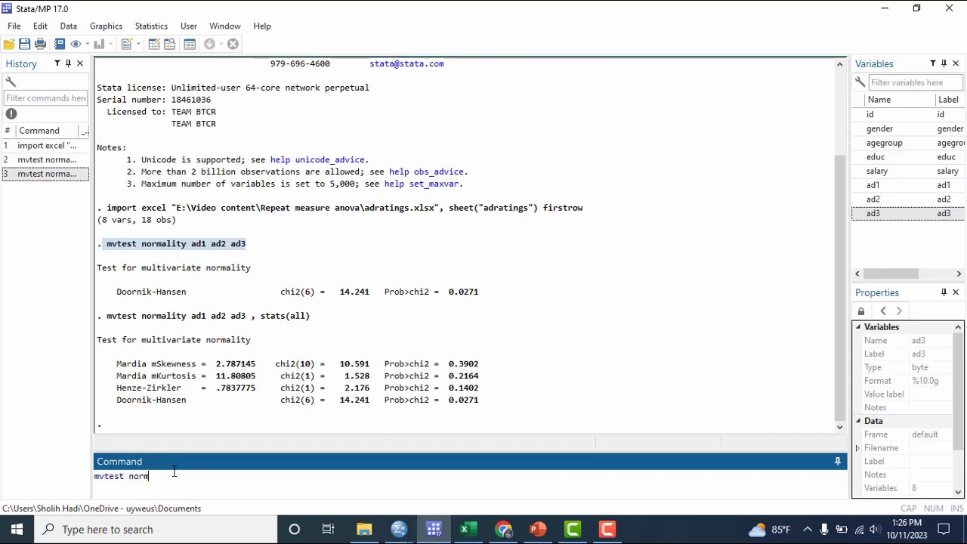
type("y")
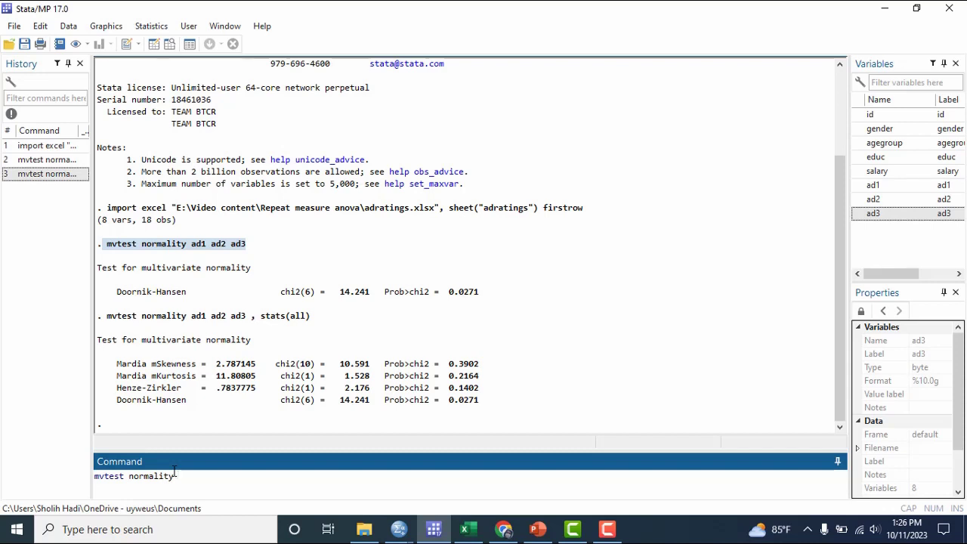
double_click(873, 186)
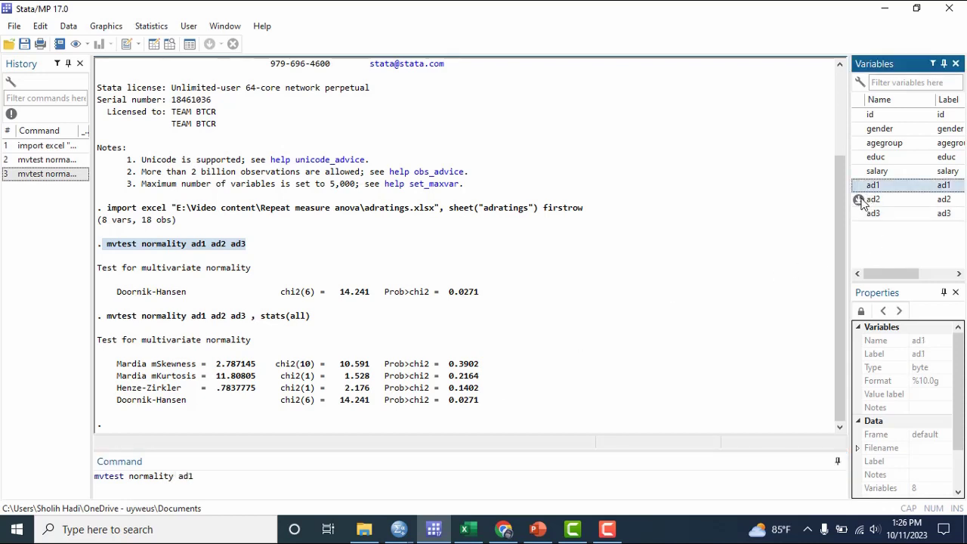
double_click(862, 201)
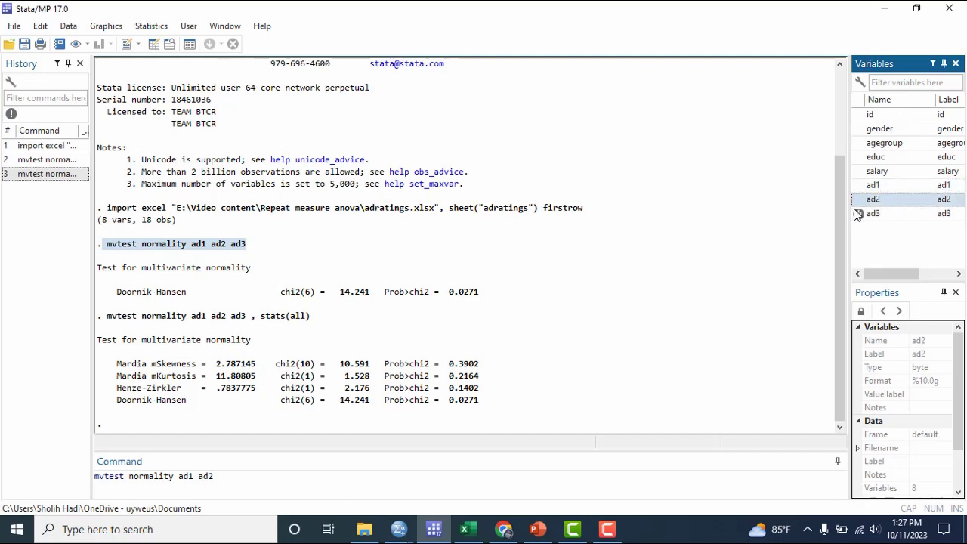
double_click(860, 215)
left_click(244, 477)
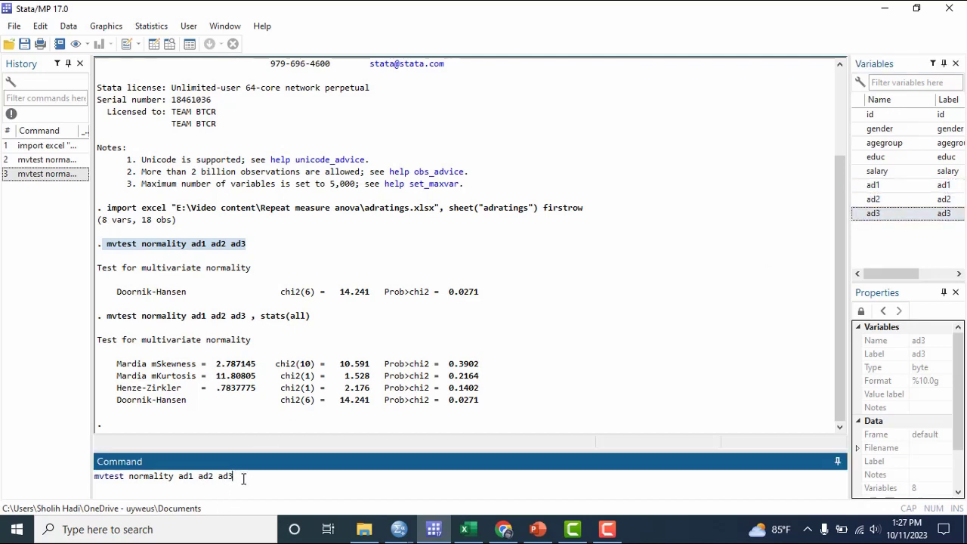
type(", stats(all")
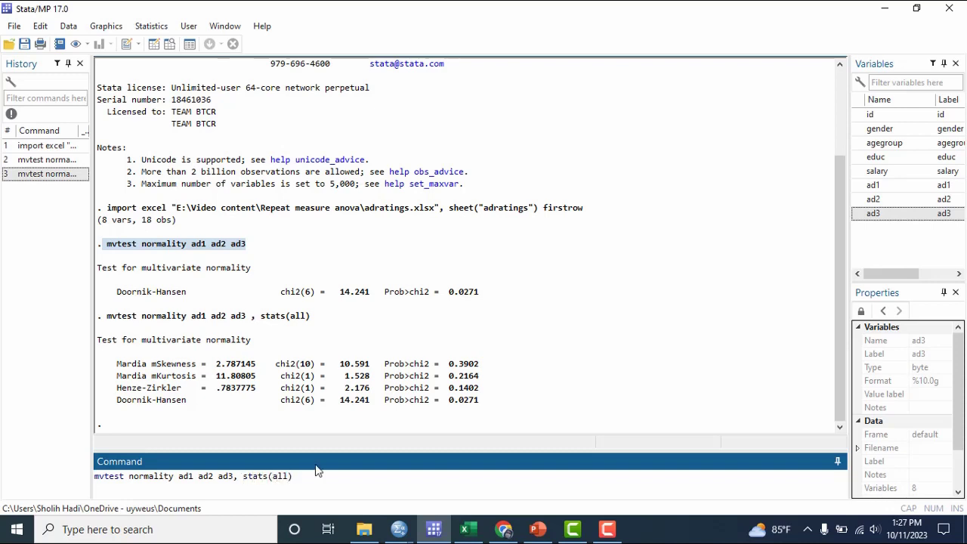
key("Return")
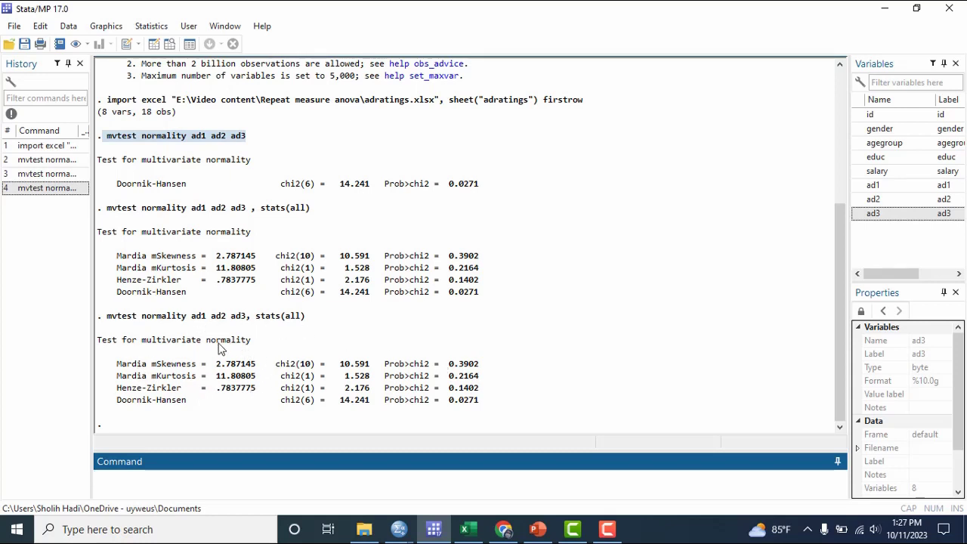
- Switch back to the adratings.sav [DataSet2] data in SPSS and open a linear regression analysis
mouse_move(401, 533)
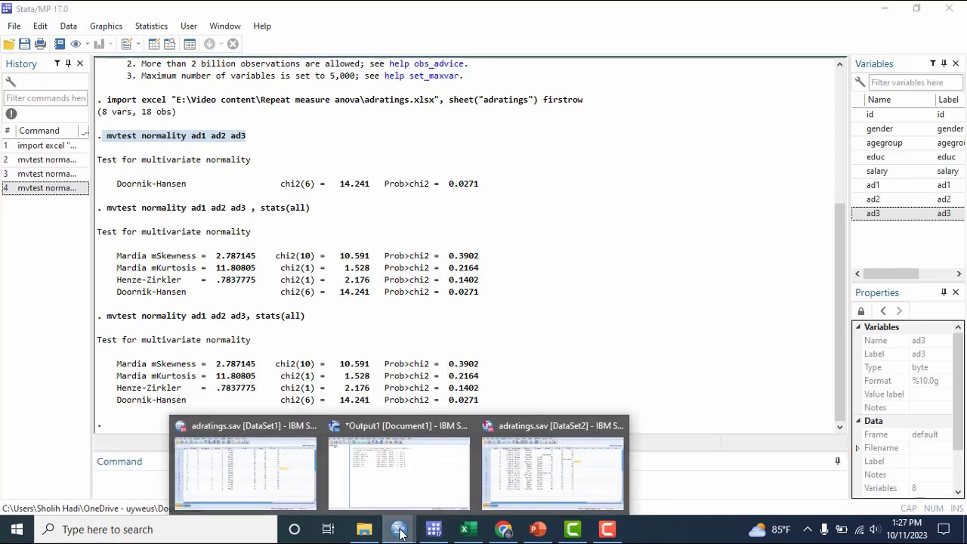
left_click(566, 477)
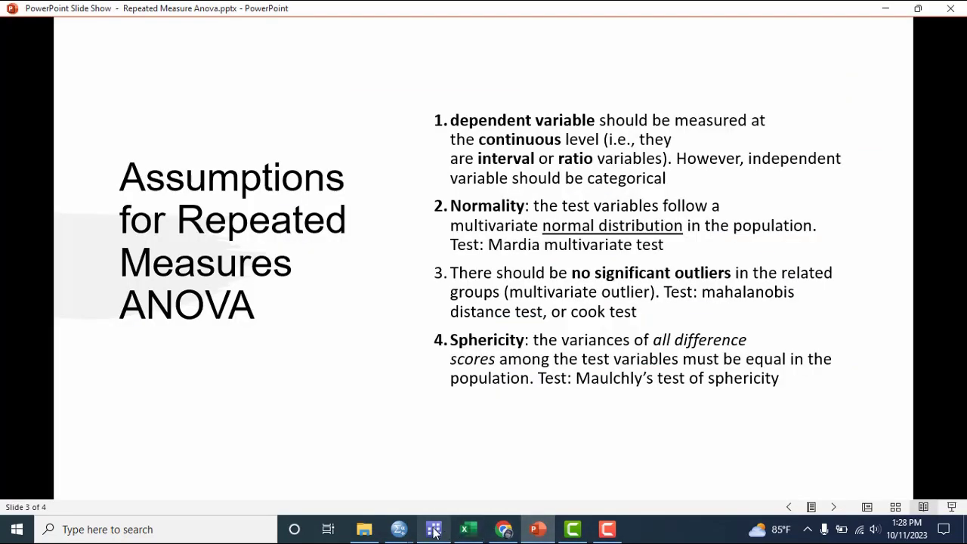
left_click(399, 529)
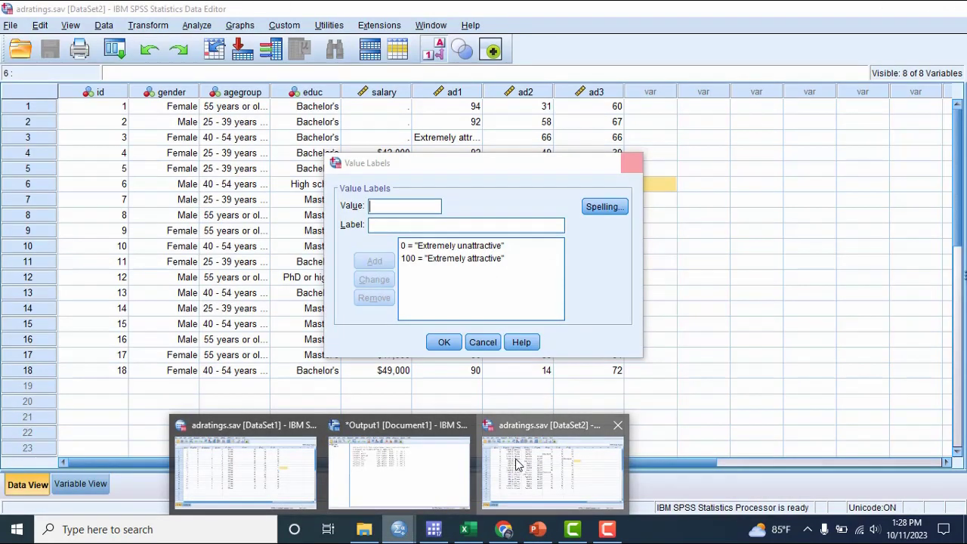
left_click(534, 461)
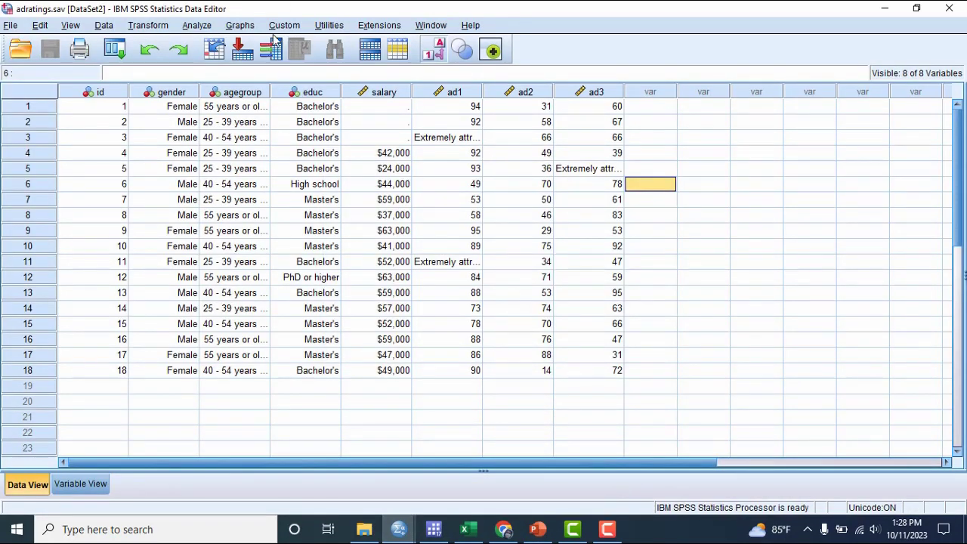
left_click(202, 27)
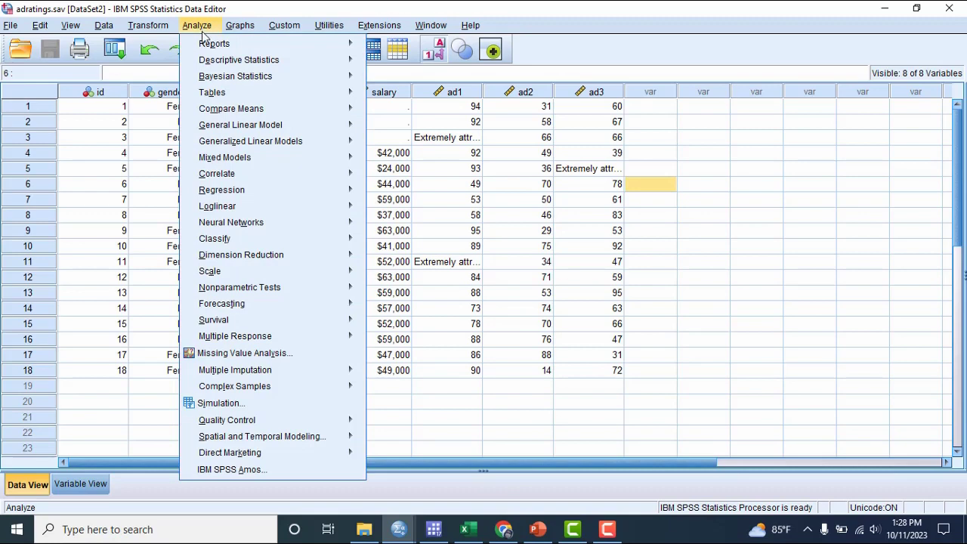
mouse_move(256, 191)
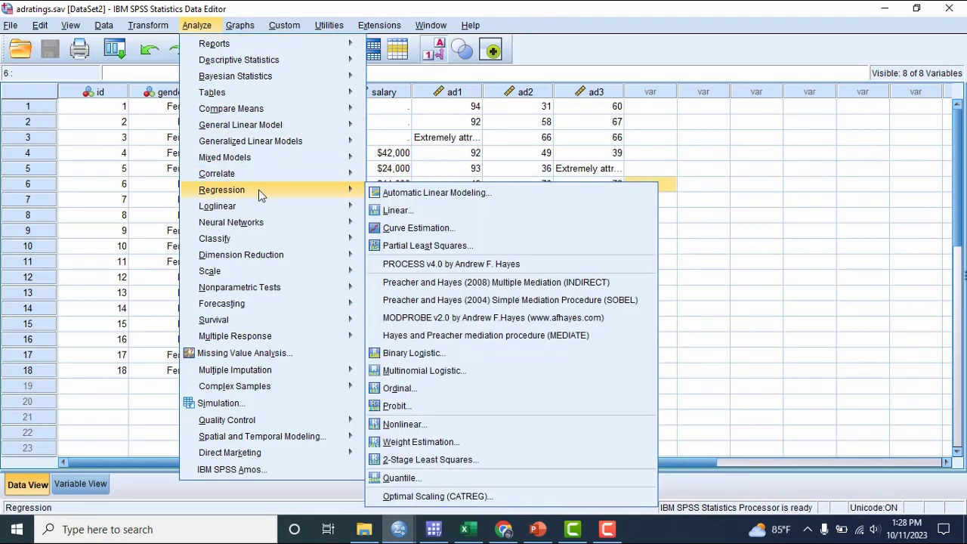
left_click(397, 211)
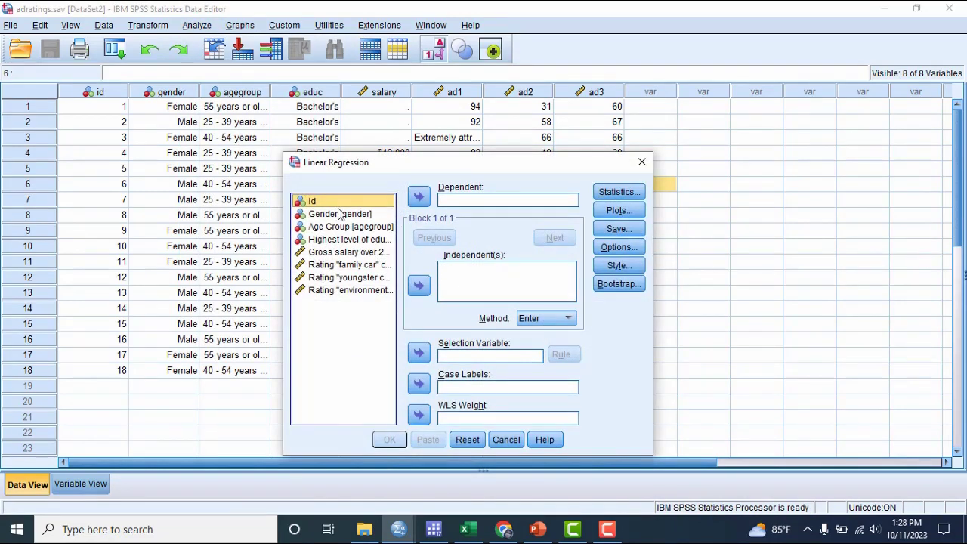
- Assign the three commercial ratings (family, youngster and environmentally friendly car) as independents and id as the dependent variable
left_click(334, 266)
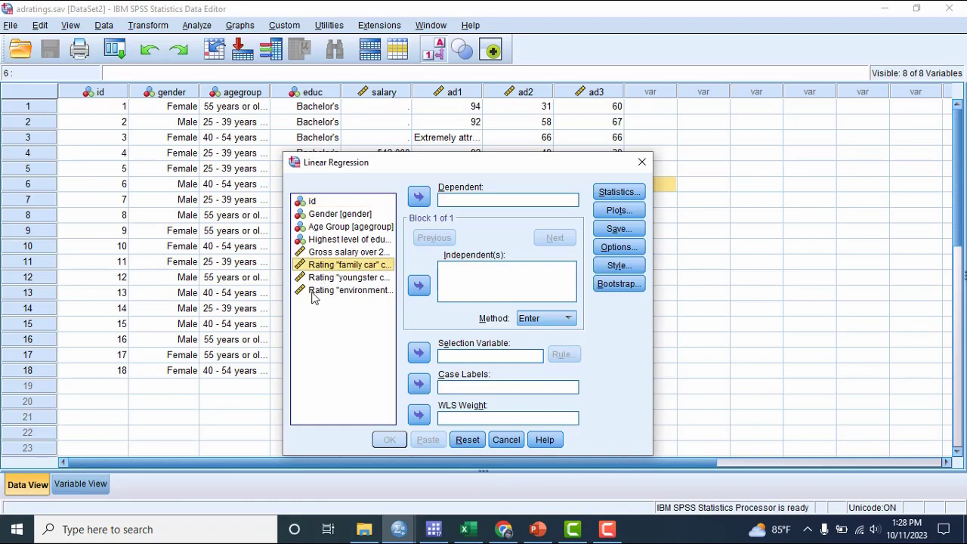
left_click(316, 294, "shift")
left_click(418, 286)
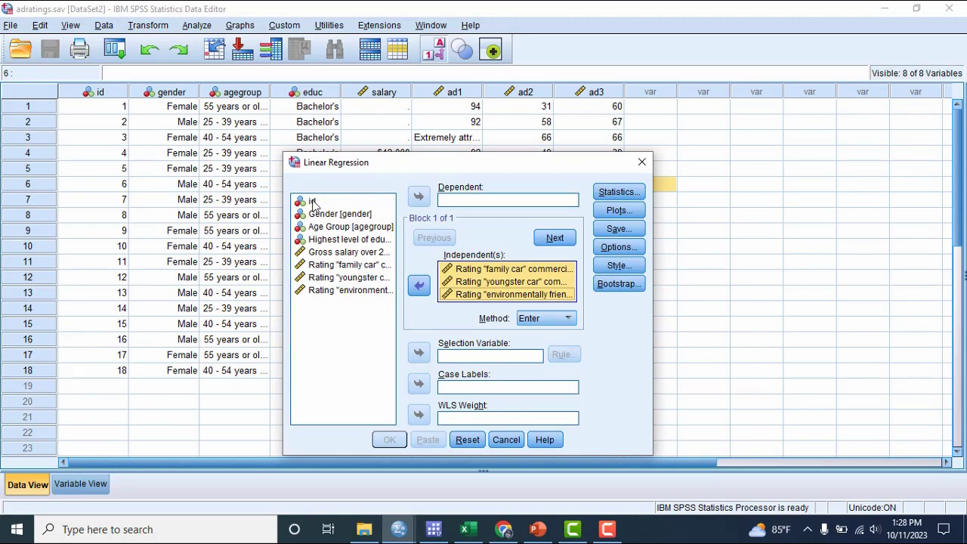
left_click(312, 201)
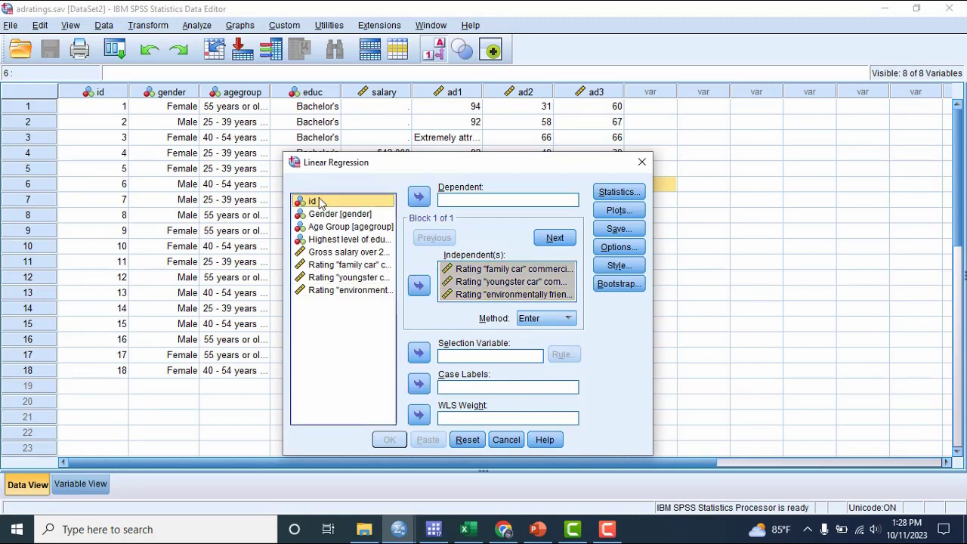
left_click(419, 196)
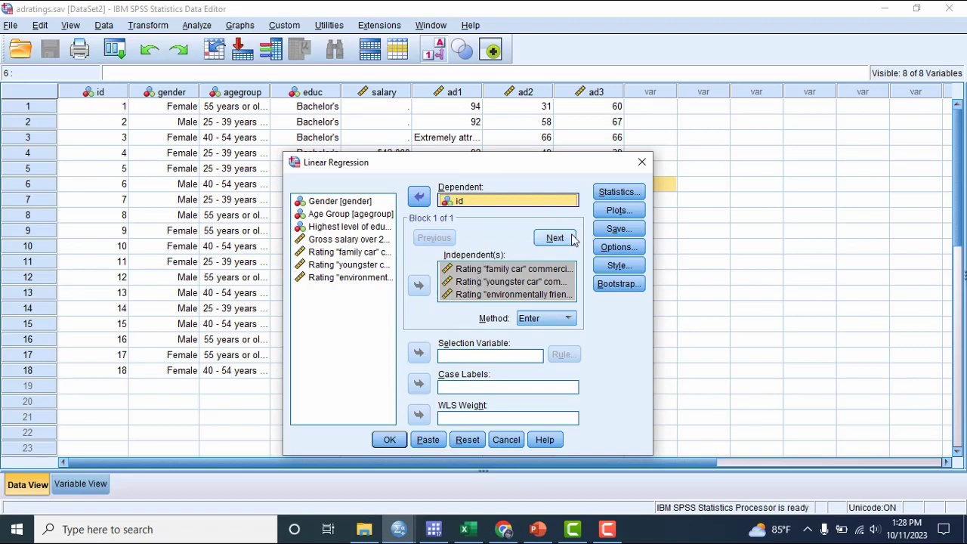
- Save Mahalanobis distances as part of the linear regression and run the analysis
left_click(619, 228)
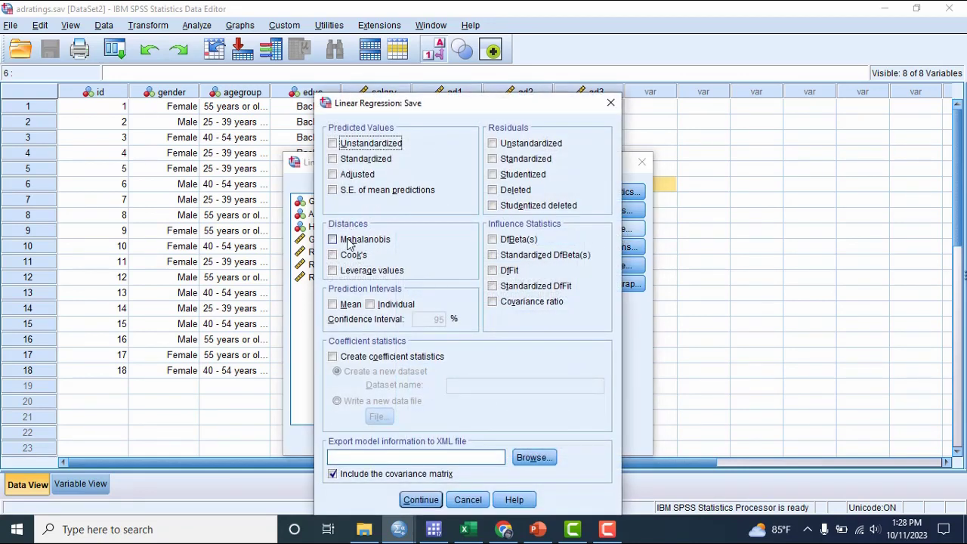
left_click(334, 241)
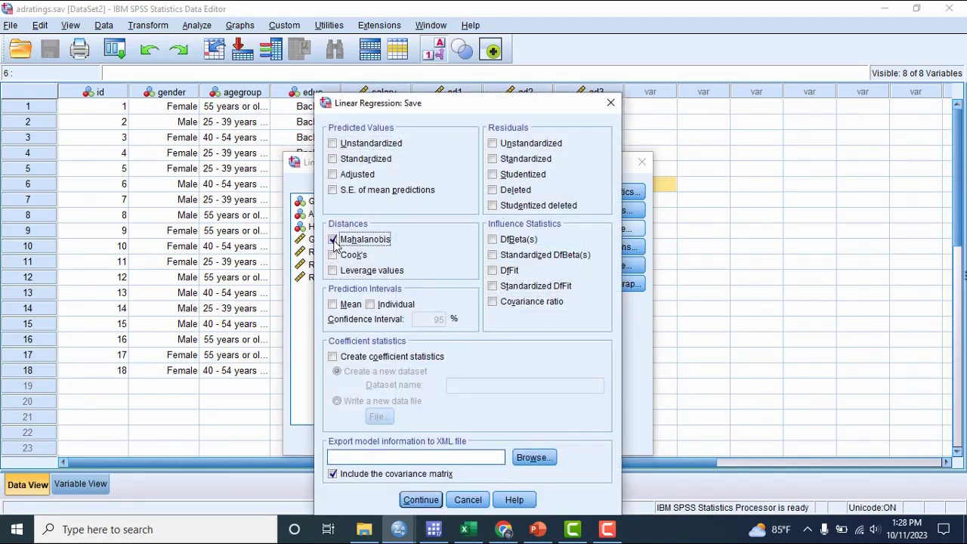
left_click(419, 500)
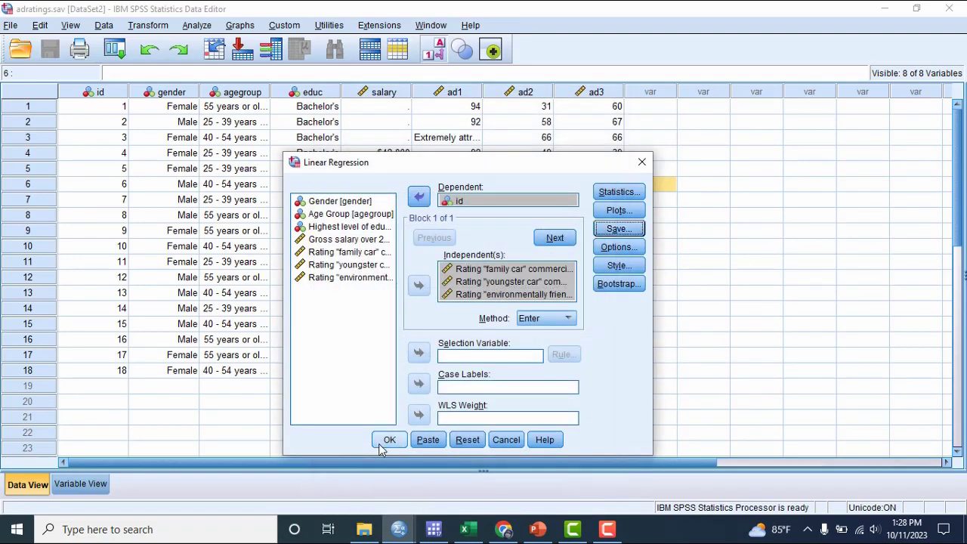
left_click(389, 440)
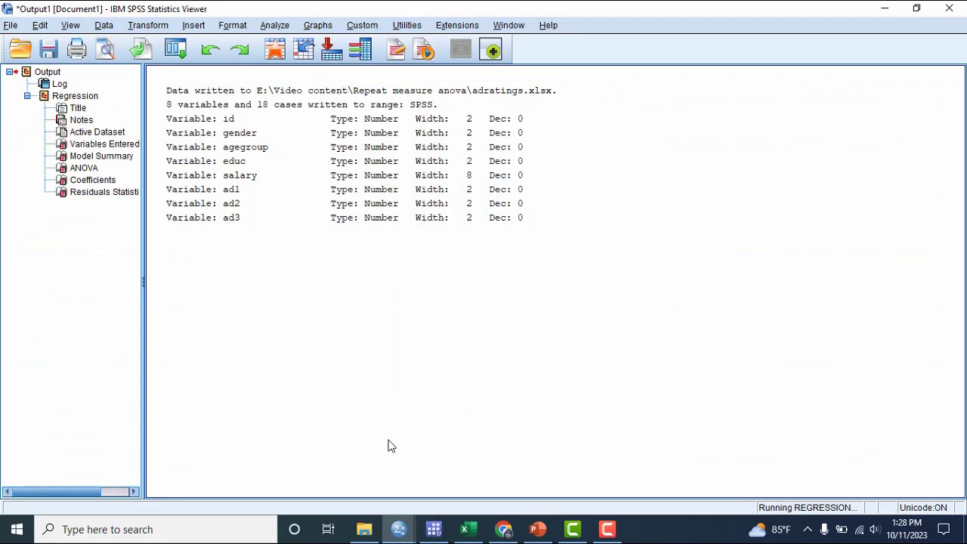
- Return to the data editor and start computing a new variable with the target name p_value
left_click(275, 53)
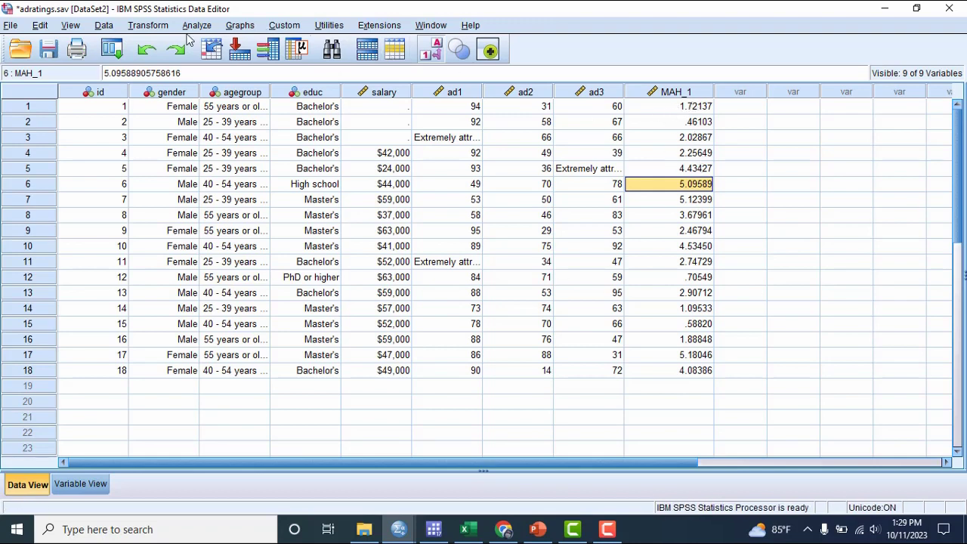
left_click(147, 25)
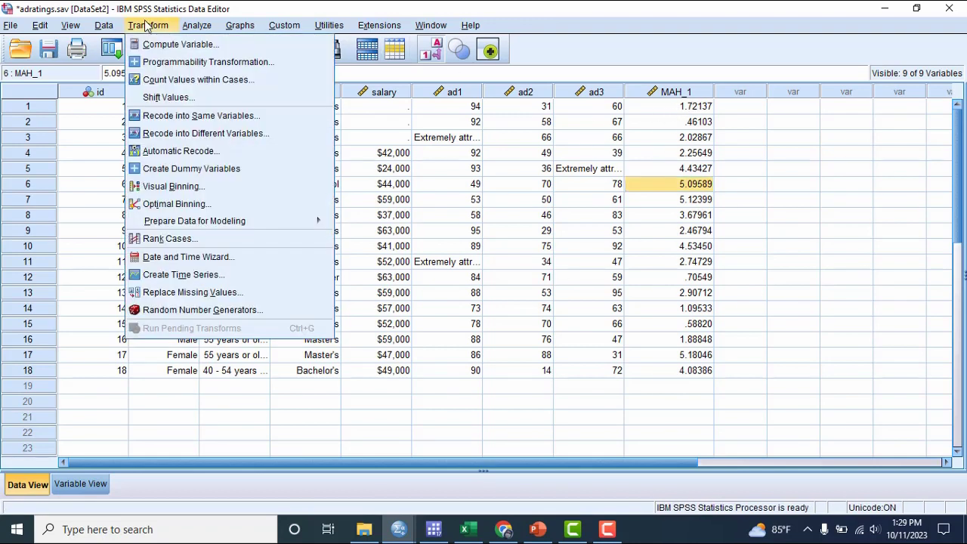
left_click(173, 47)
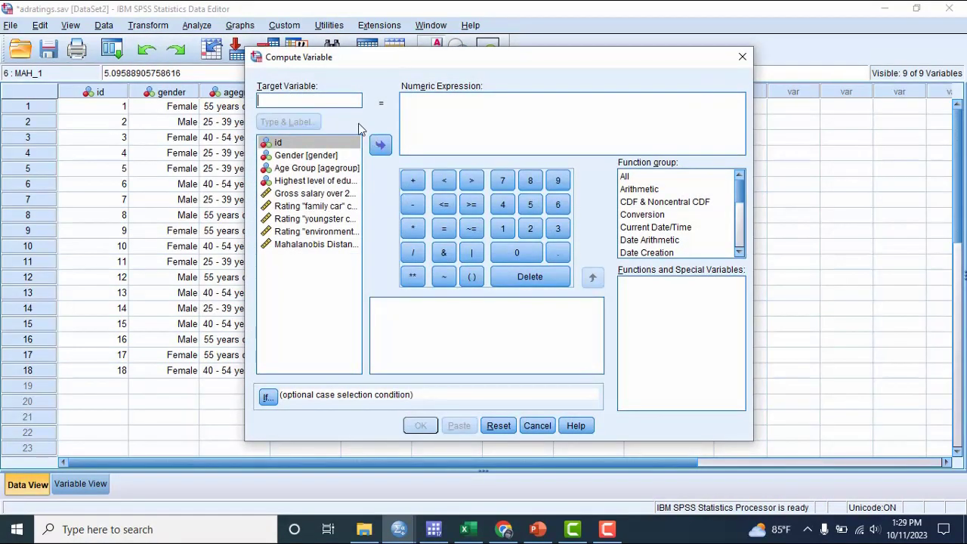
type("p")
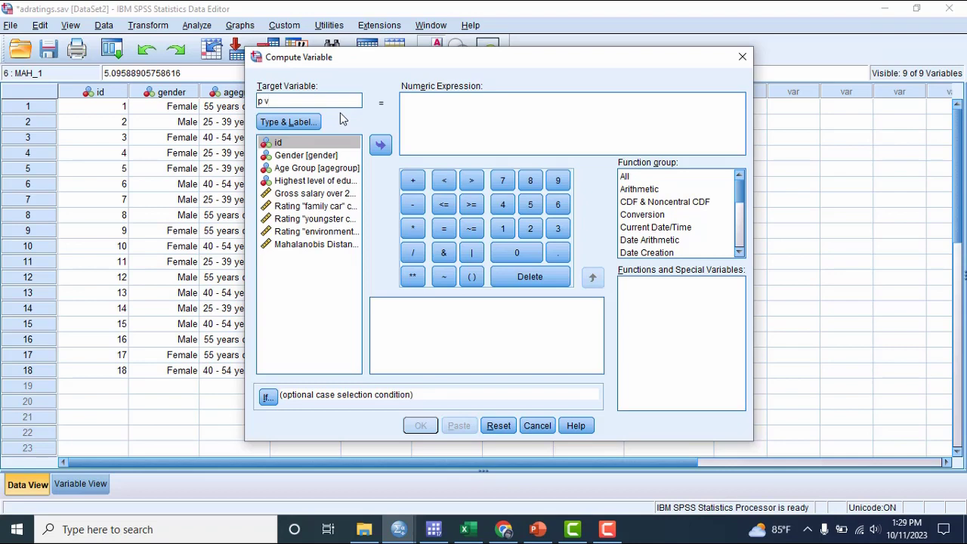
type("_value")
- Insert the Cdf.Chisq function into the numeric expression with the Mahalanobis distance variable MAH_1 as its first argument
left_click(413, 111)
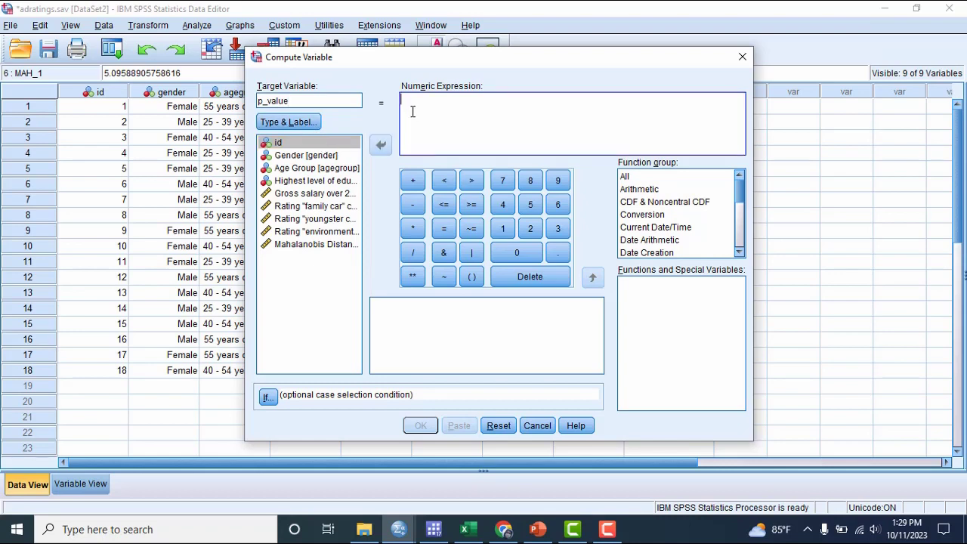
left_click(643, 202)
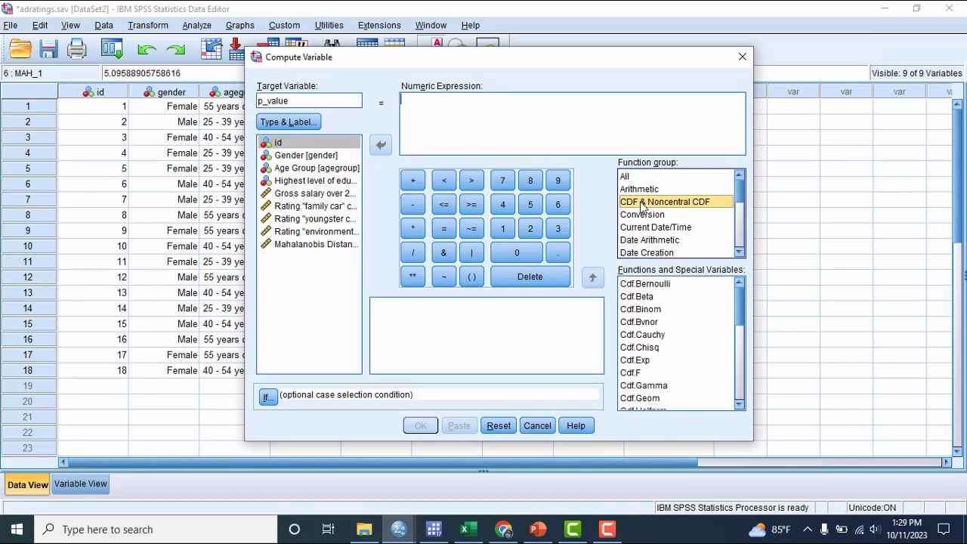
left_click(641, 350)
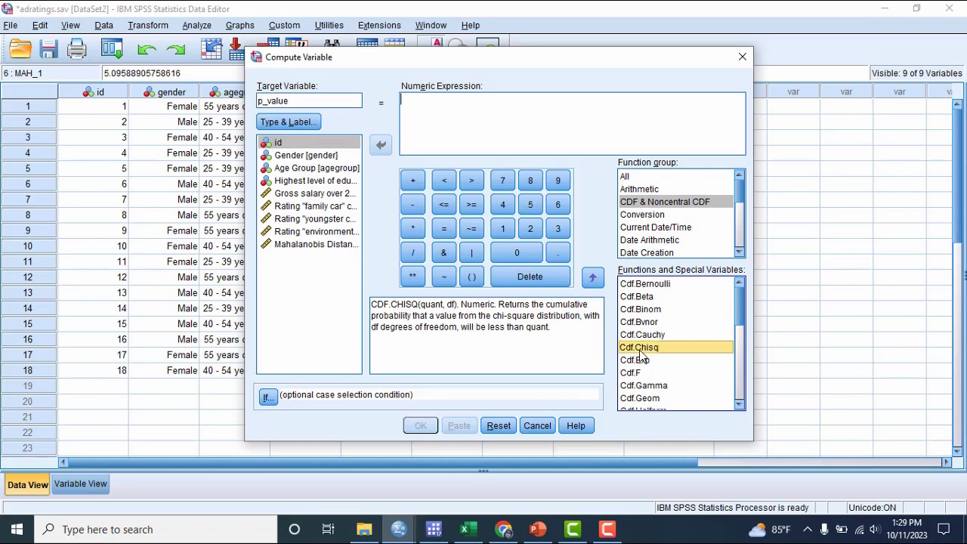
double_click(641, 348)
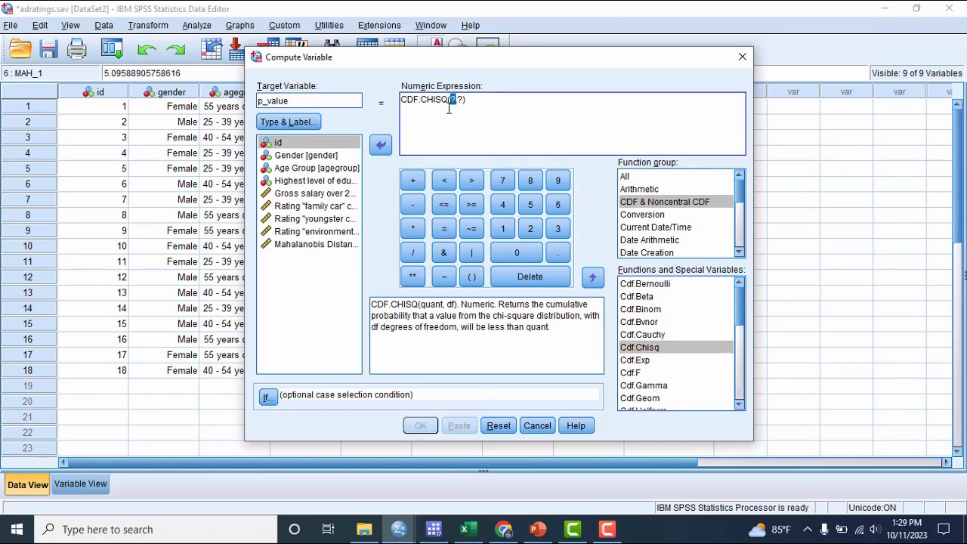
left_click(321, 246)
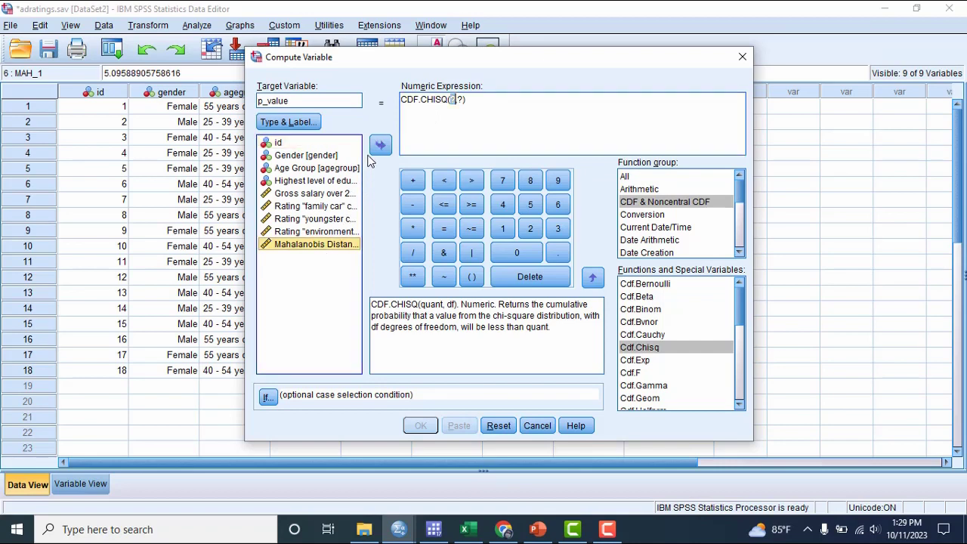
left_click(380, 144)
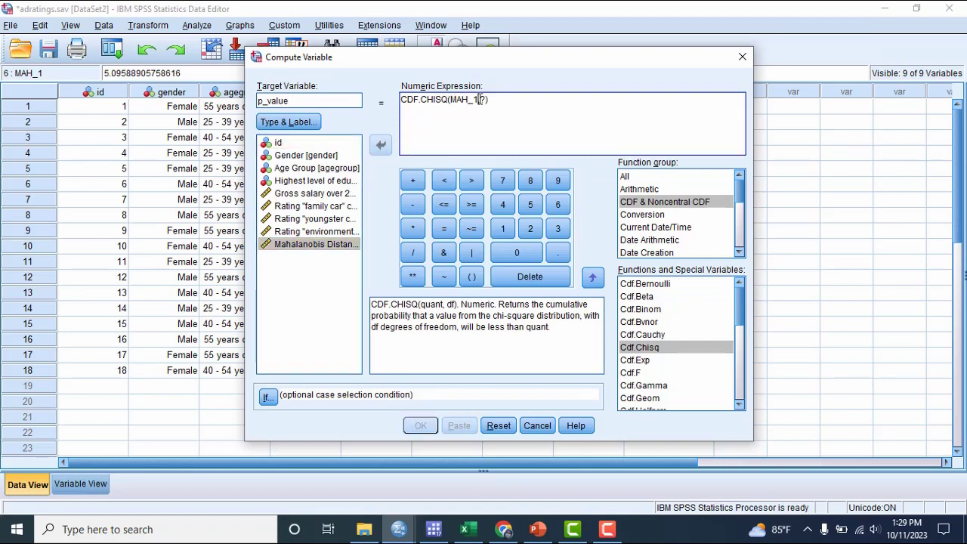
- Complete the p_value expression as 1-CDF.CHISQ(MAH_1,3), compute the variable and return to the data editor
type("1")
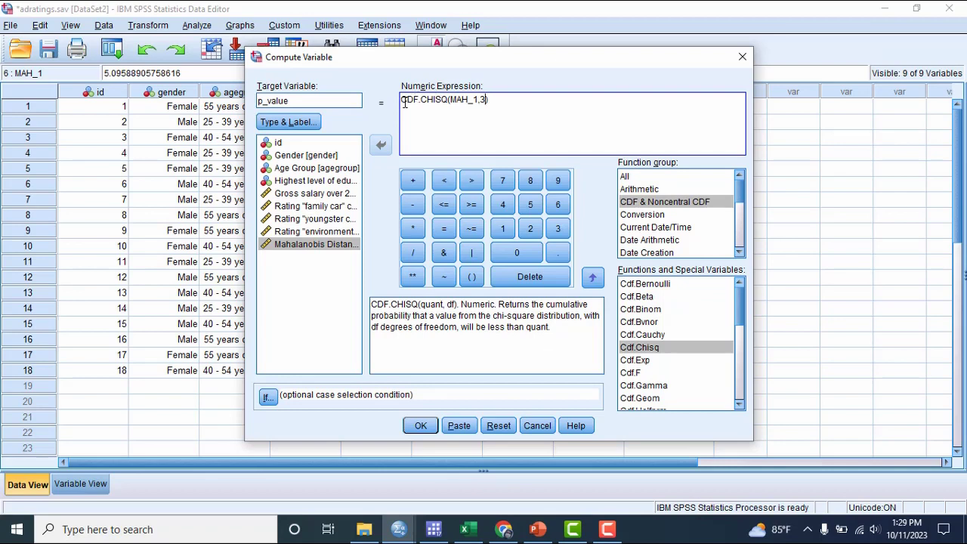
type("1-")
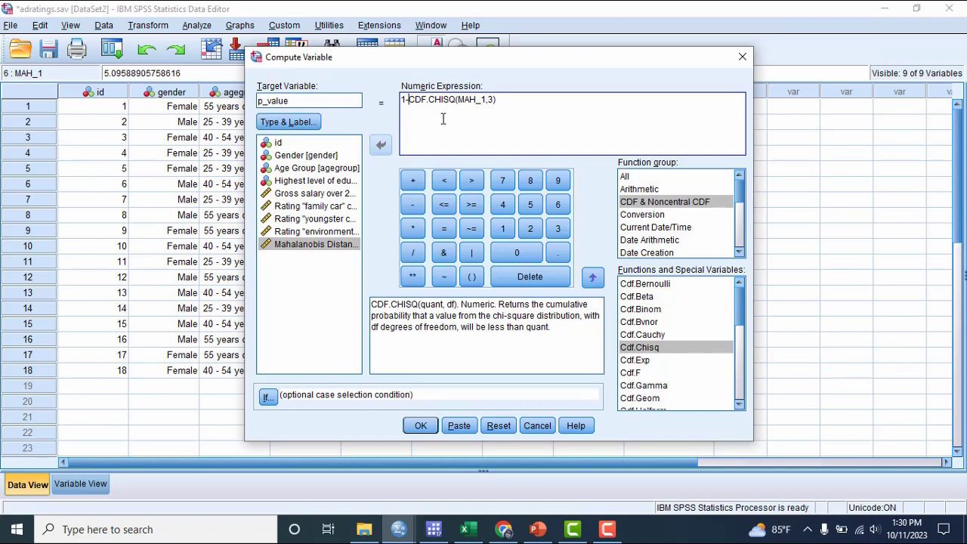
left_click(420, 426)
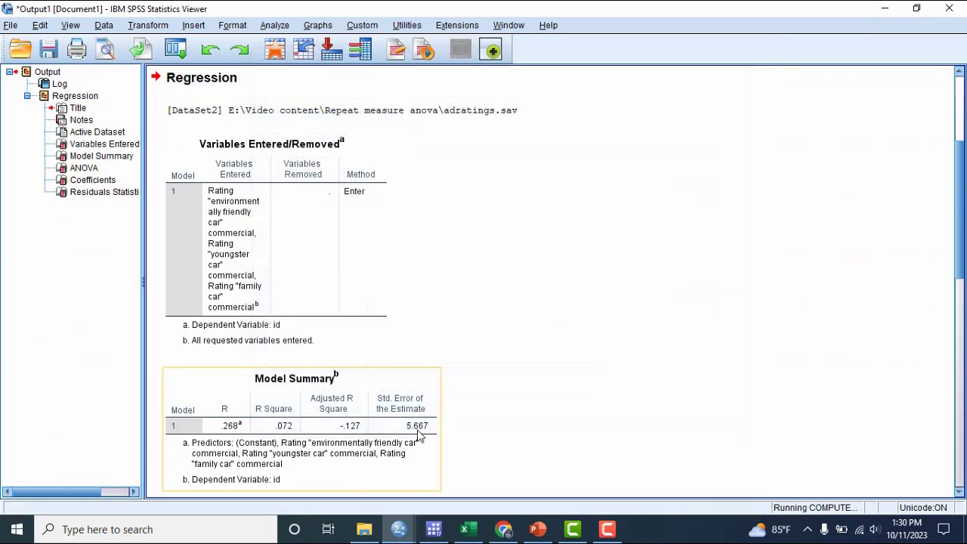
left_click(276, 53)
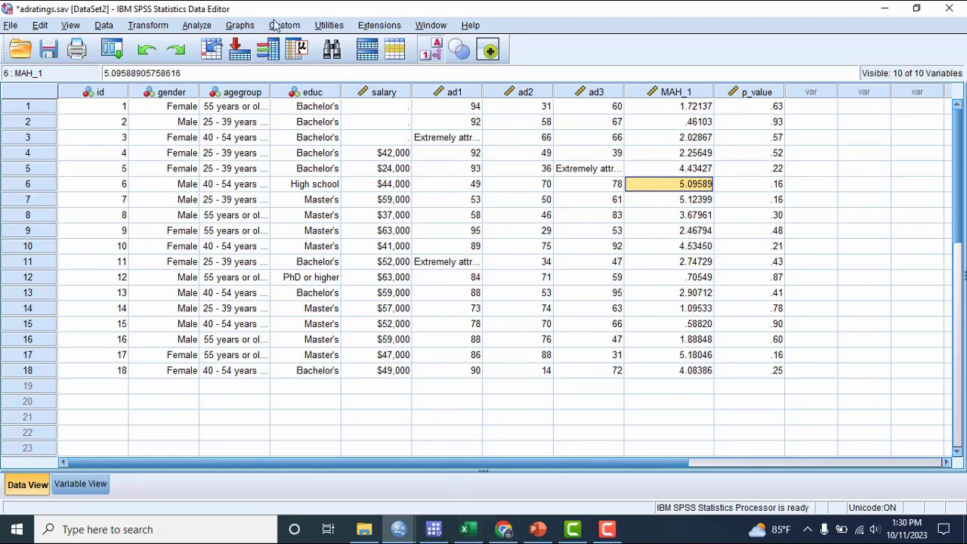
- Start a General Linear Model repeated measures analysis and add the within-subject factor cartype with 3 levels
left_click(198, 25)
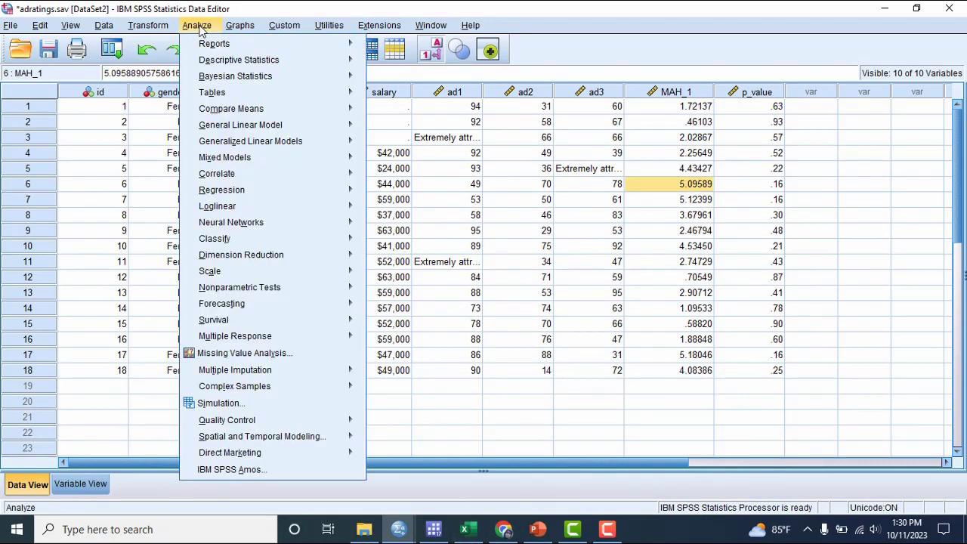
mouse_move(278, 128)
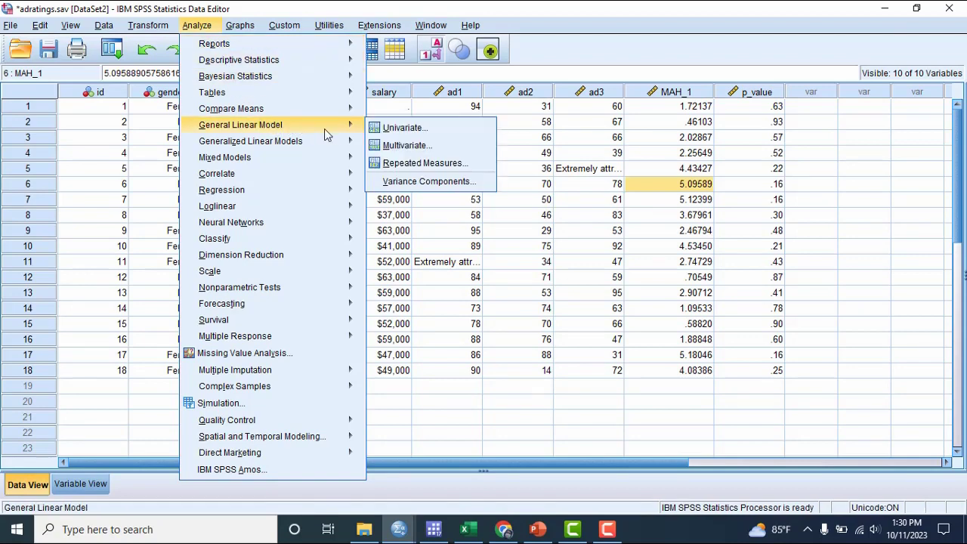
left_click(398, 163)
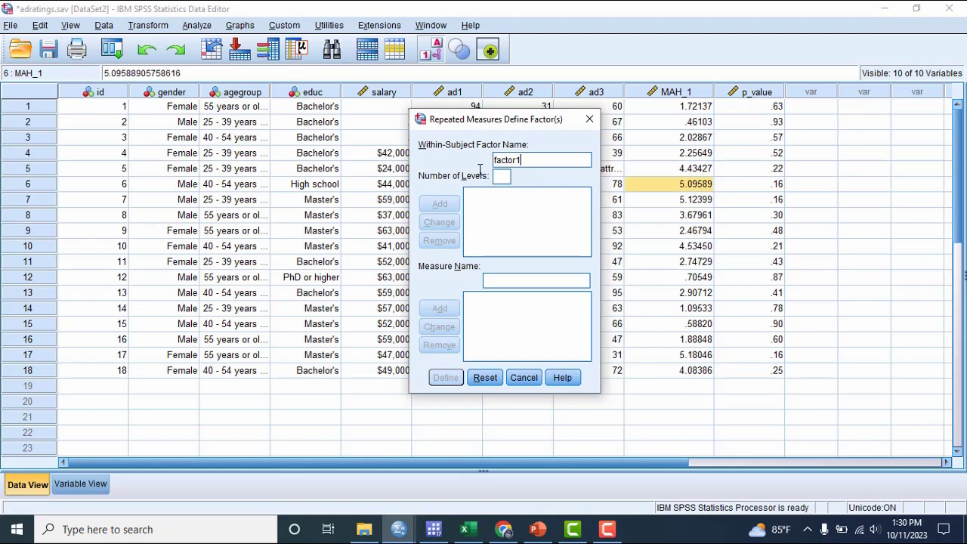
type("artype")
left_click(503, 176)
type("3")
left_click(440, 204)
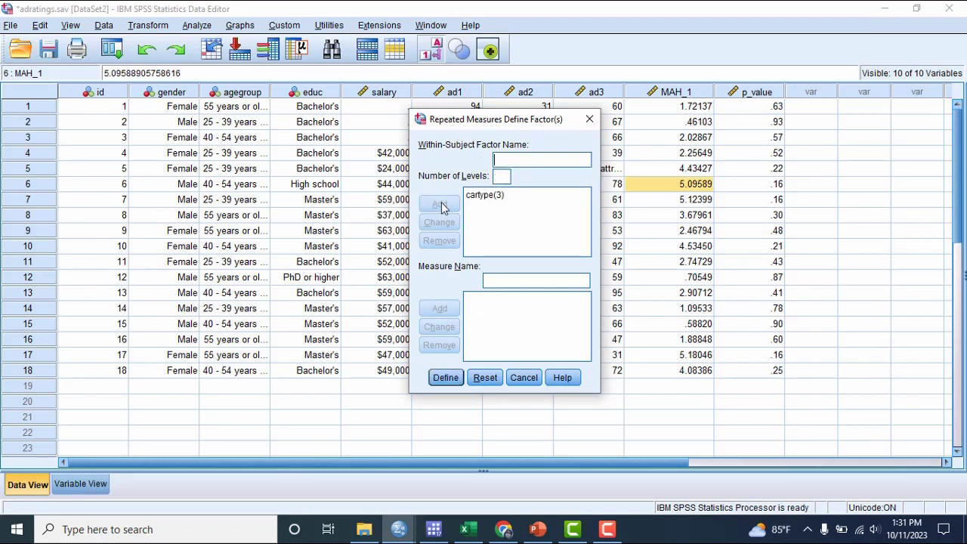
- Add rating as the measure name and proceed to define the repeated measures variables
left_click(493, 279)
type("r")
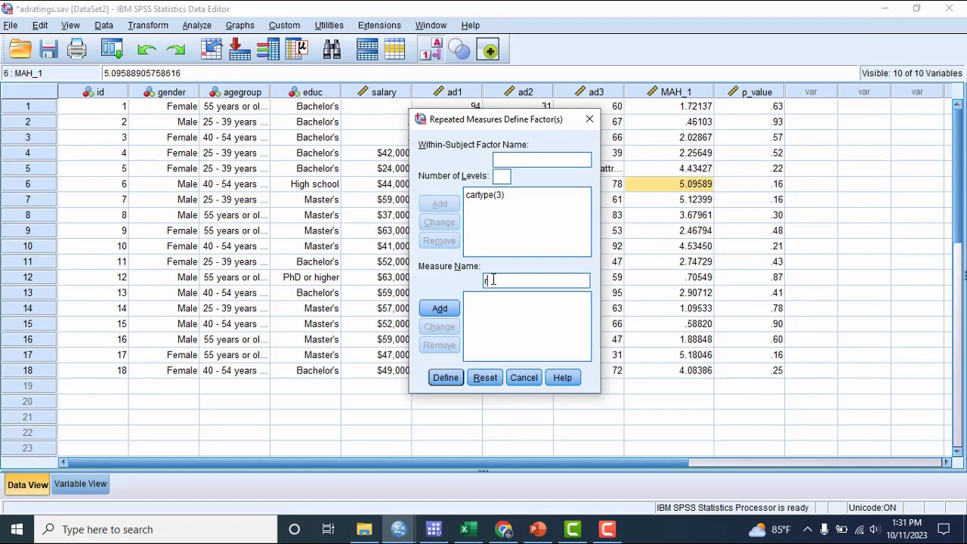
type("atin")
left_click(440, 308)
left_click(446, 378)
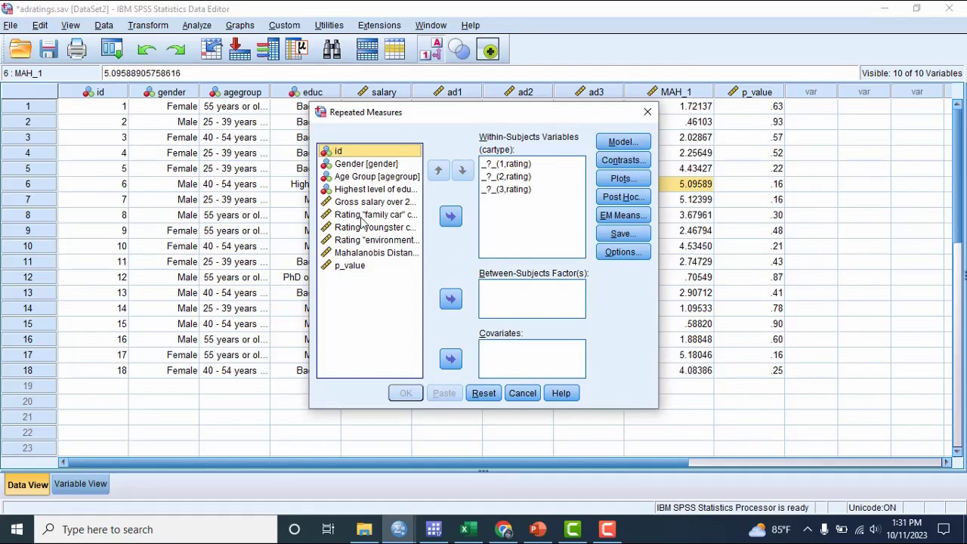
- Assign ad1, ad2 and ad3 as within-subjects variables and gender as between-subjects factor, keeping the full factorial model
left_click_drag(361, 218, 379, 233)
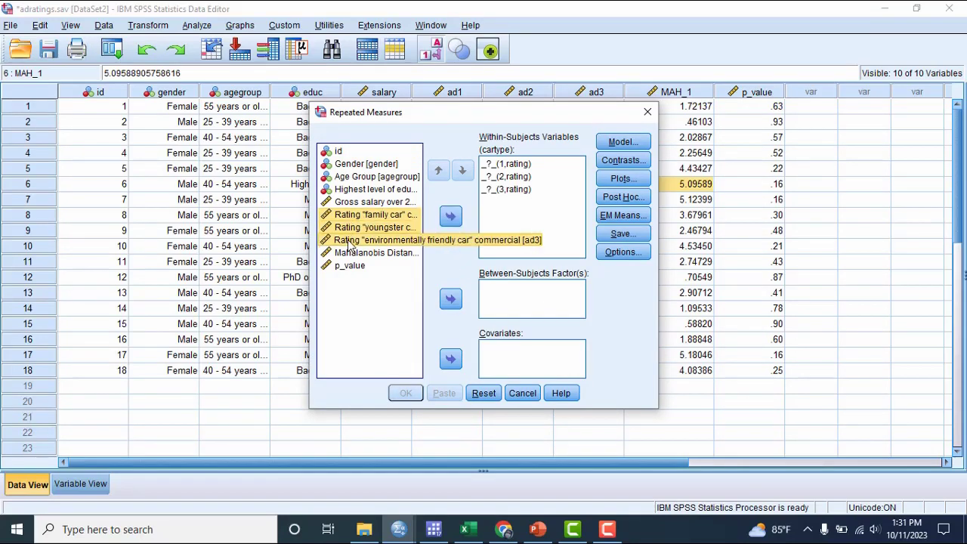
left_click(451, 216)
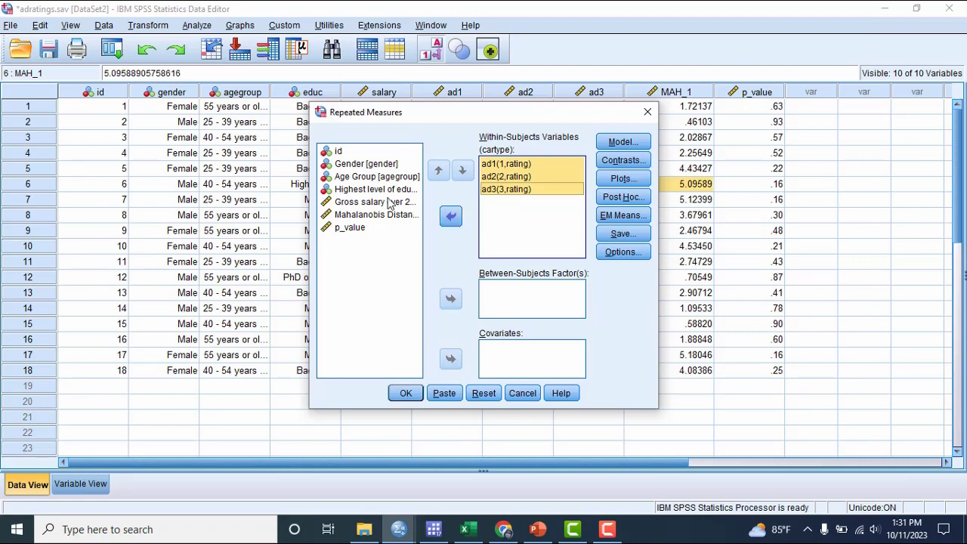
left_click(366, 164)
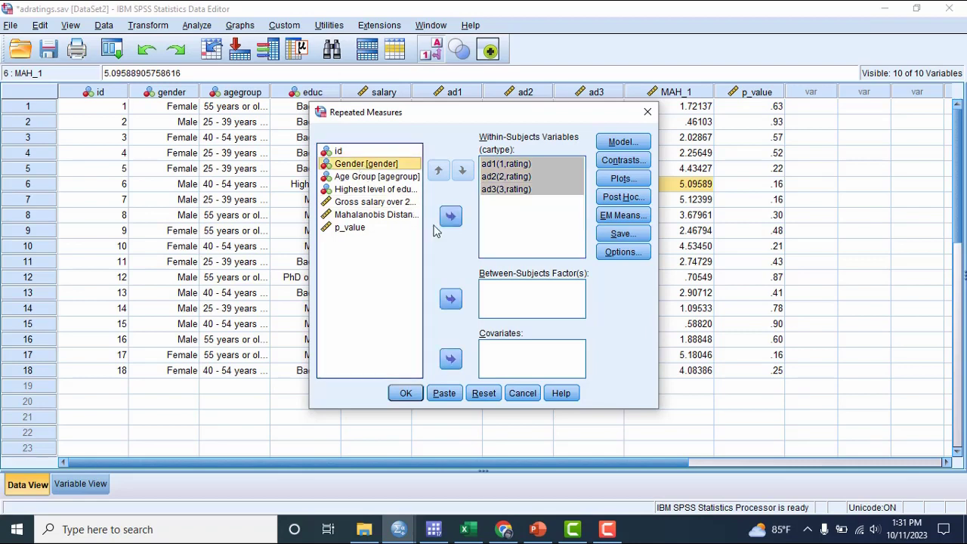
left_click(451, 300)
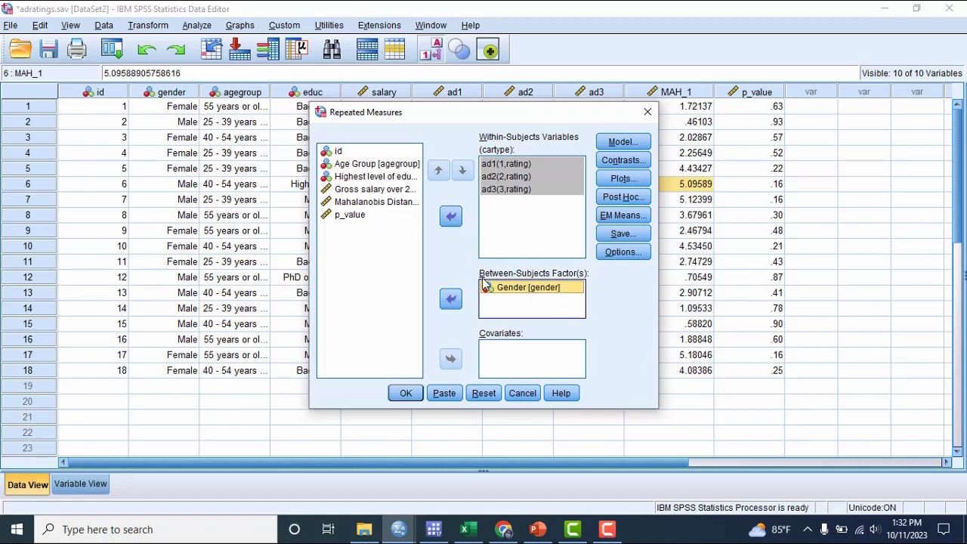
left_click(618, 146)
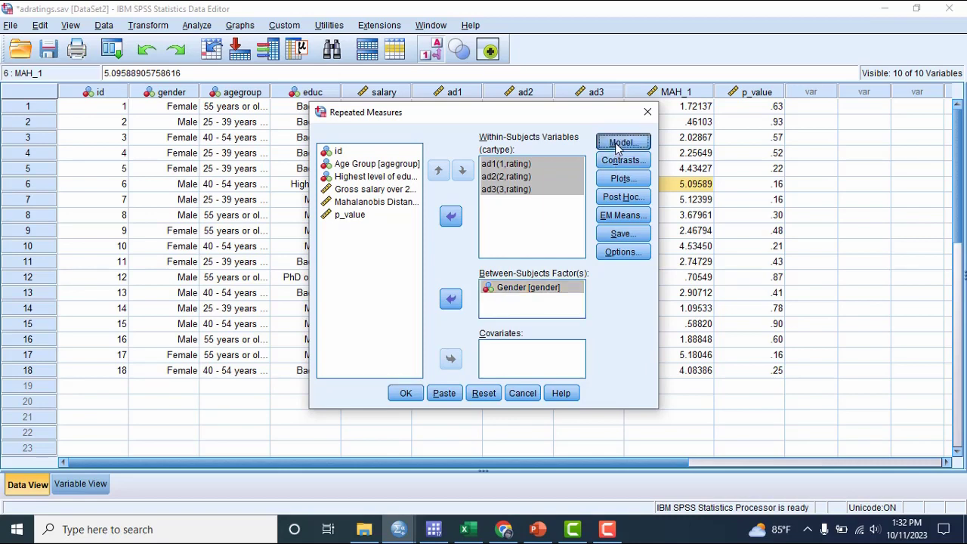
left_click(430, 391)
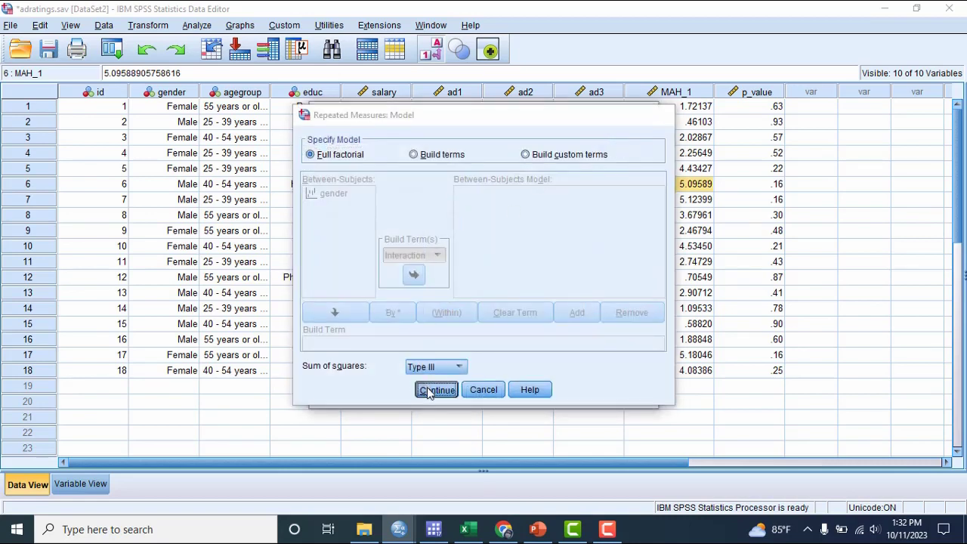
- Add a cartype*gender line profile plot with cartype on the horizontal axis, separate lines for gender and standard error bars
left_click(622, 179)
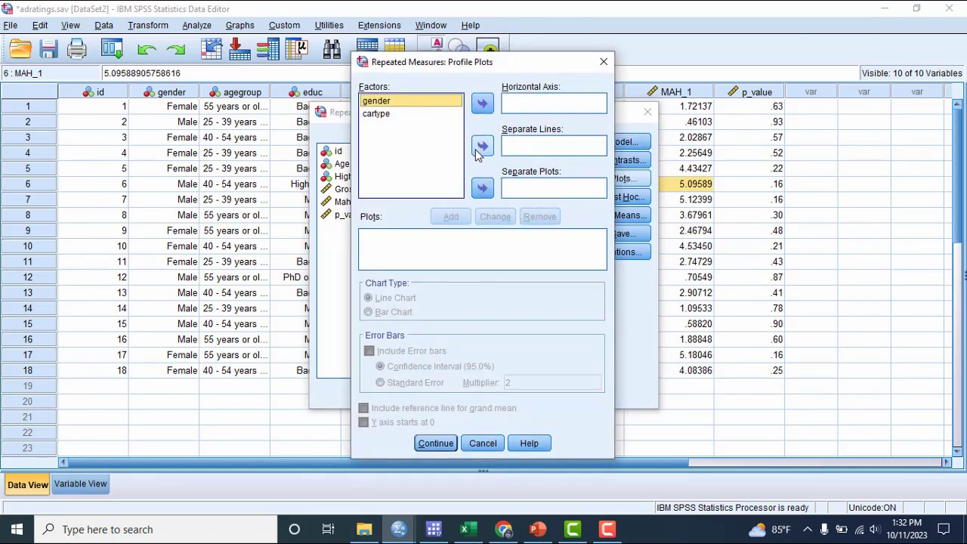
left_click(481, 146)
left_click(383, 114)
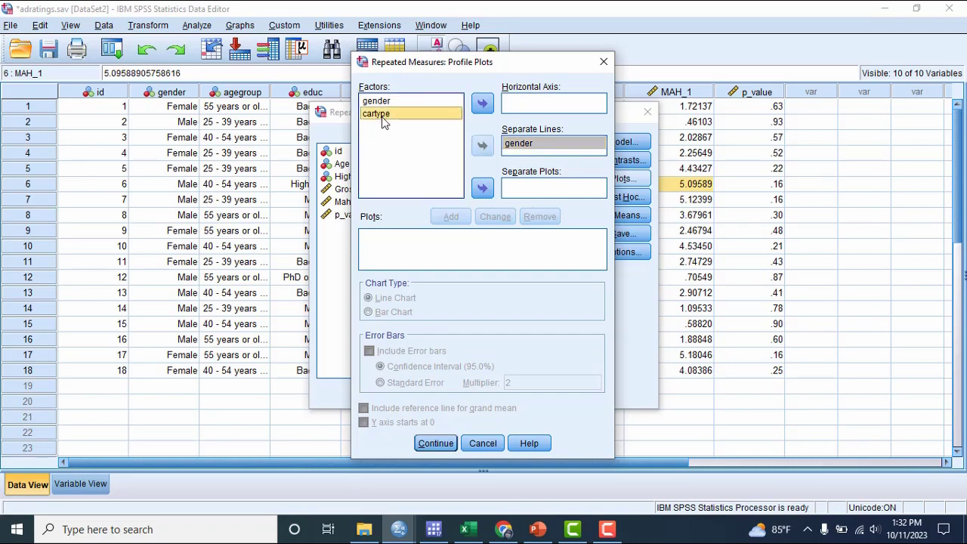
left_click(482, 108)
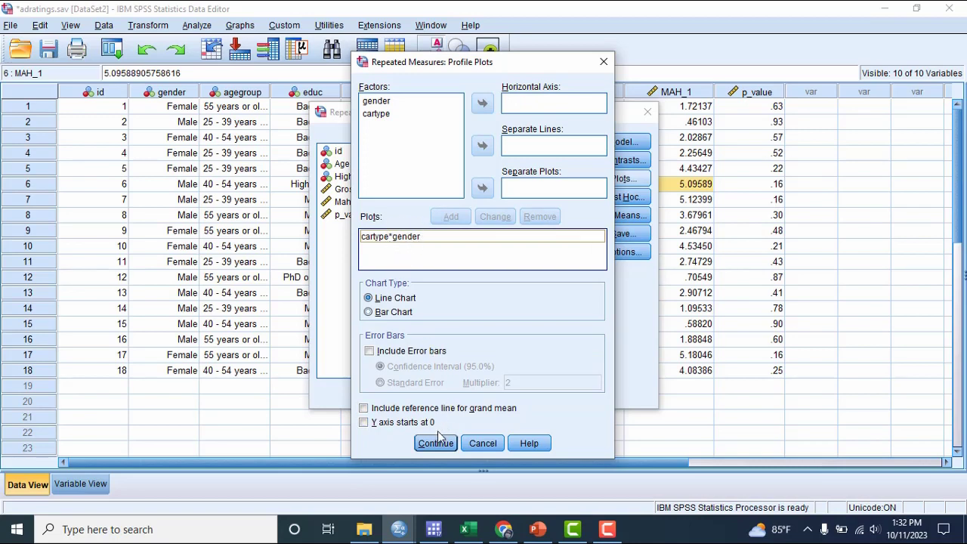
left_click(372, 352)
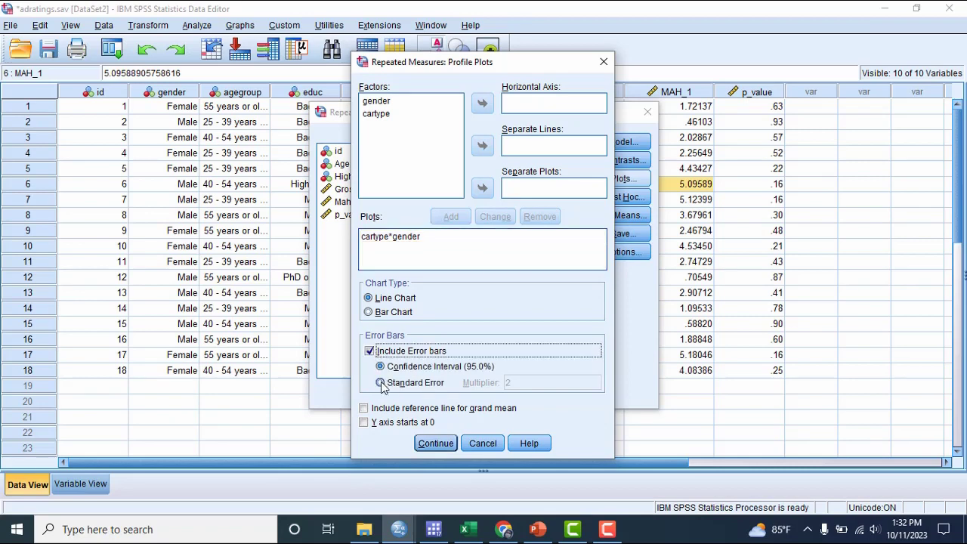
left_click(380, 383)
left_click(435, 443)
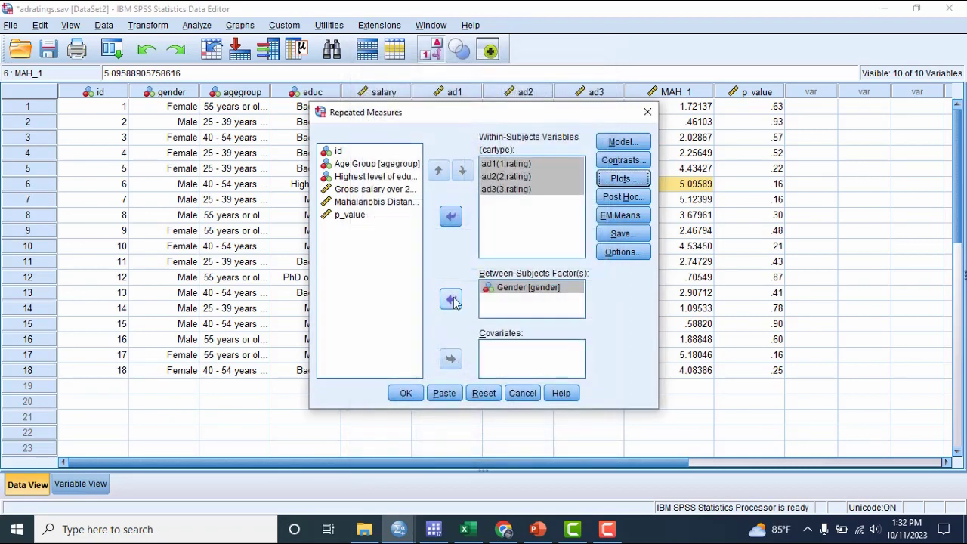
- Request estimated marginal means for cartype, comparing main effects with the Bonferroni confidence interval adjustment
left_click(623, 215)
left_click(355, 240)
left_click(486, 236)
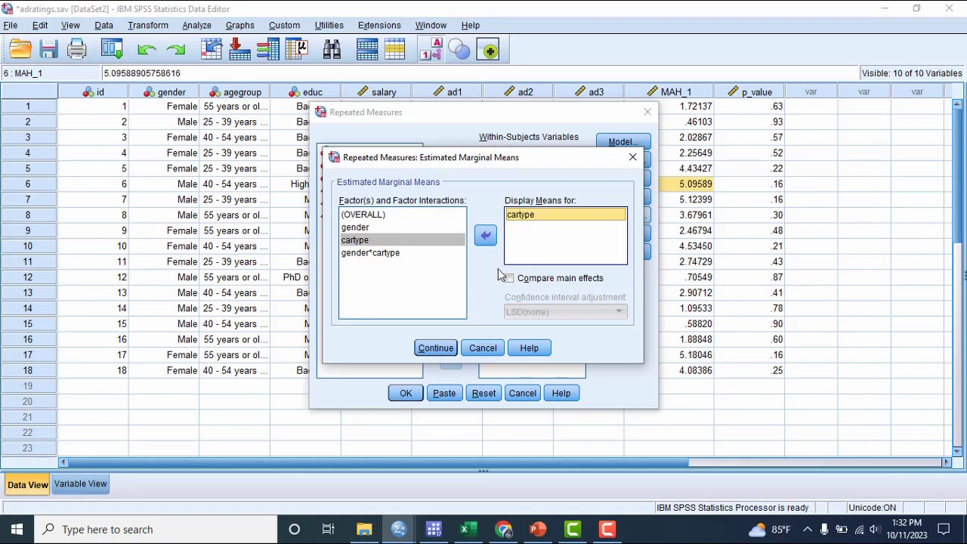
left_click(510, 279)
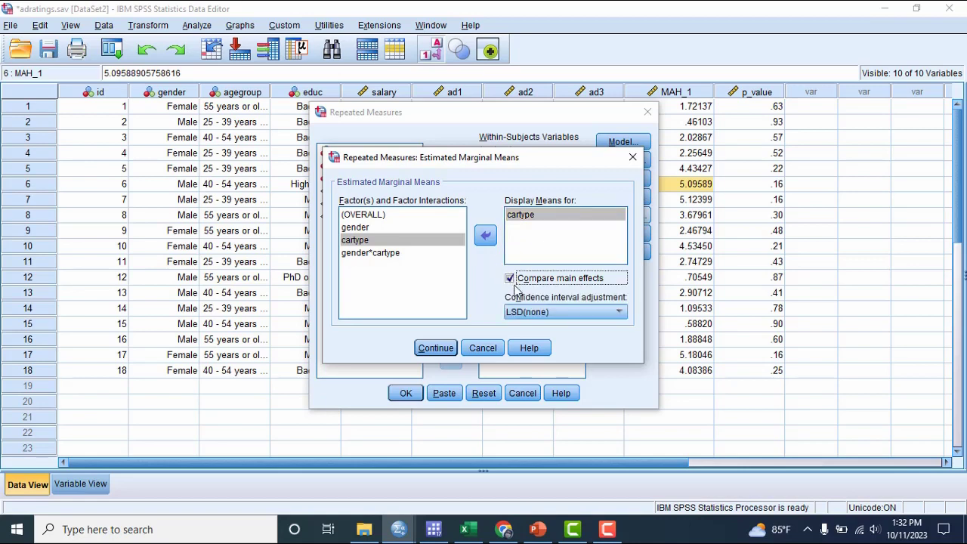
left_click(528, 312)
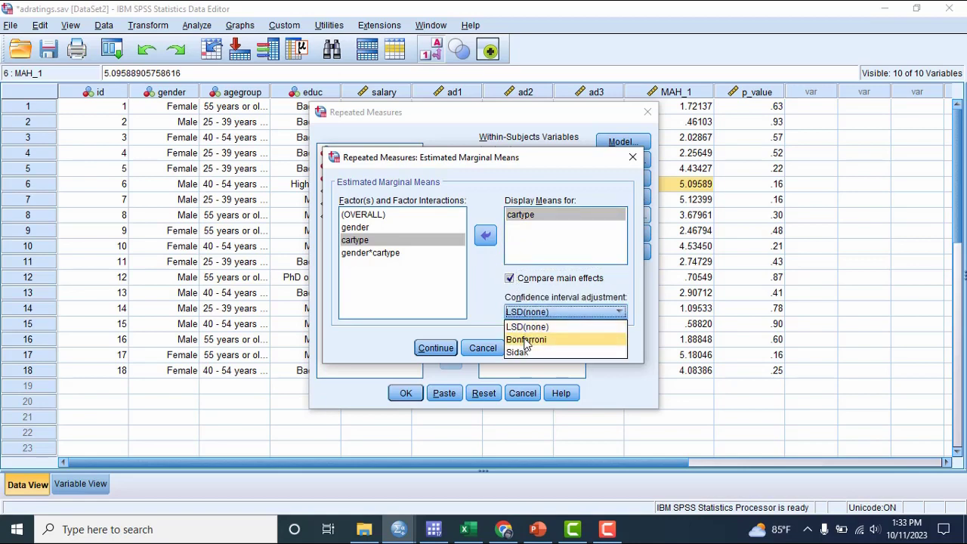
left_click(528, 337)
left_click(452, 349)
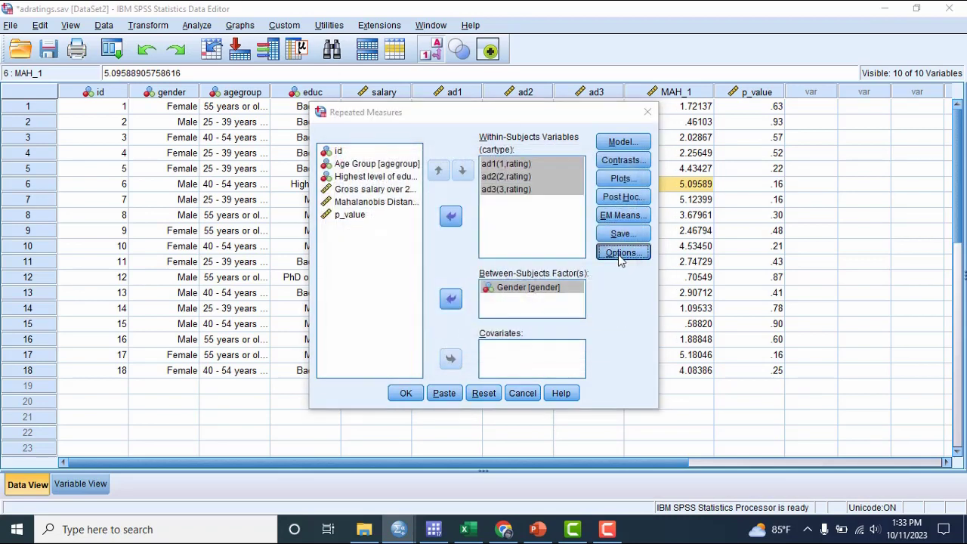
- Include descriptive statistics and estimates of effect size in the output and run the repeated measures analysis
left_click(624, 250)
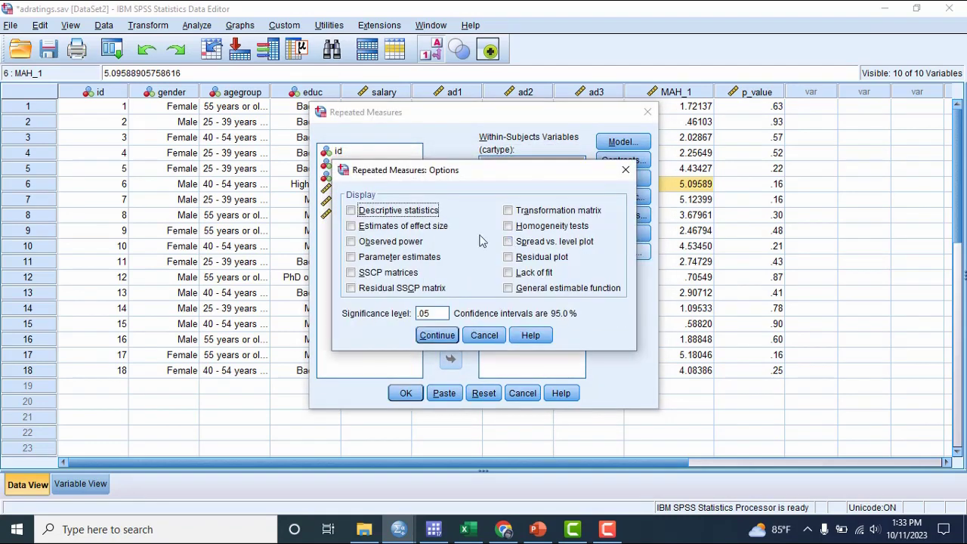
left_click(352, 227)
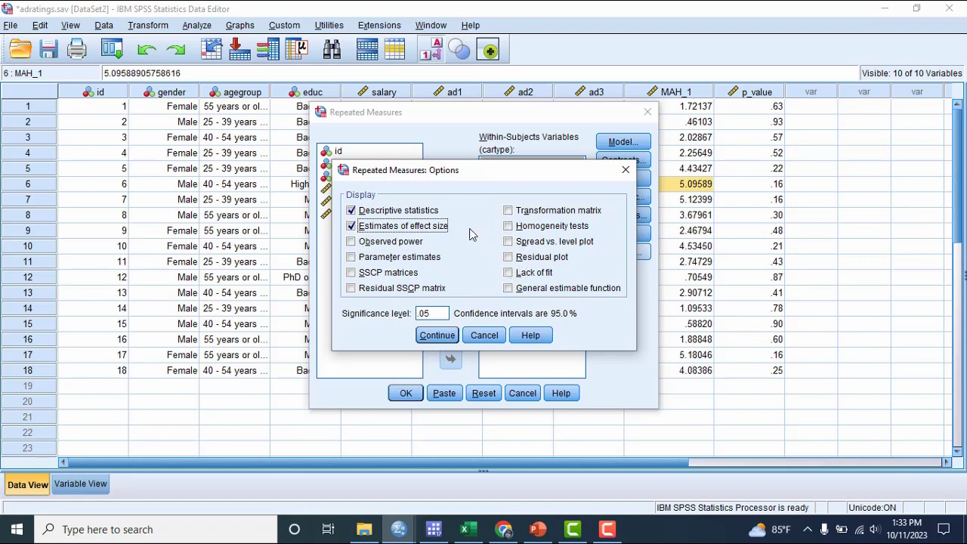
left_click(428, 340)
left_click(403, 394)
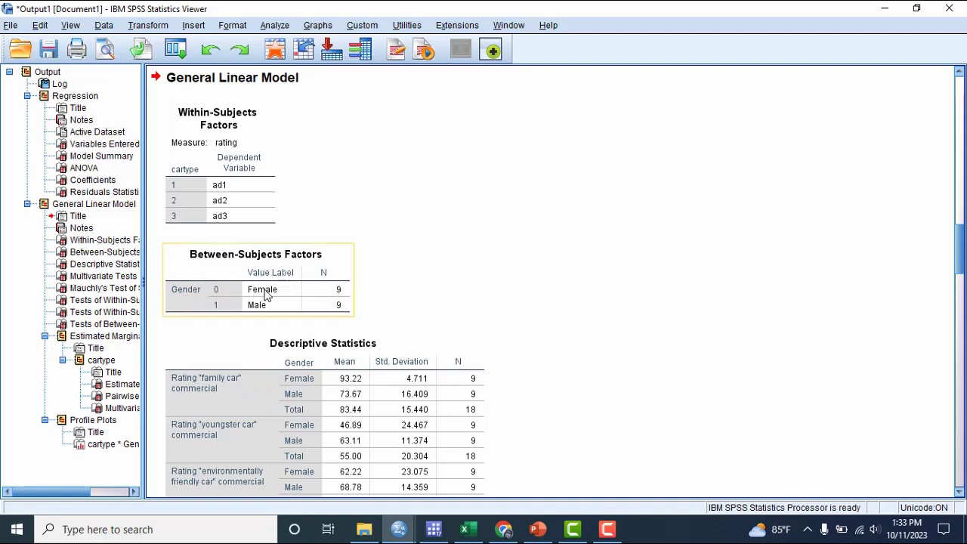
- Review the descriptive statistics, Mauchly's sphericity test, within-subjects effects and Bonferroni pairwise comparisons of cartype in the General Linear Model output
scroll(269, 313, "down", 2)
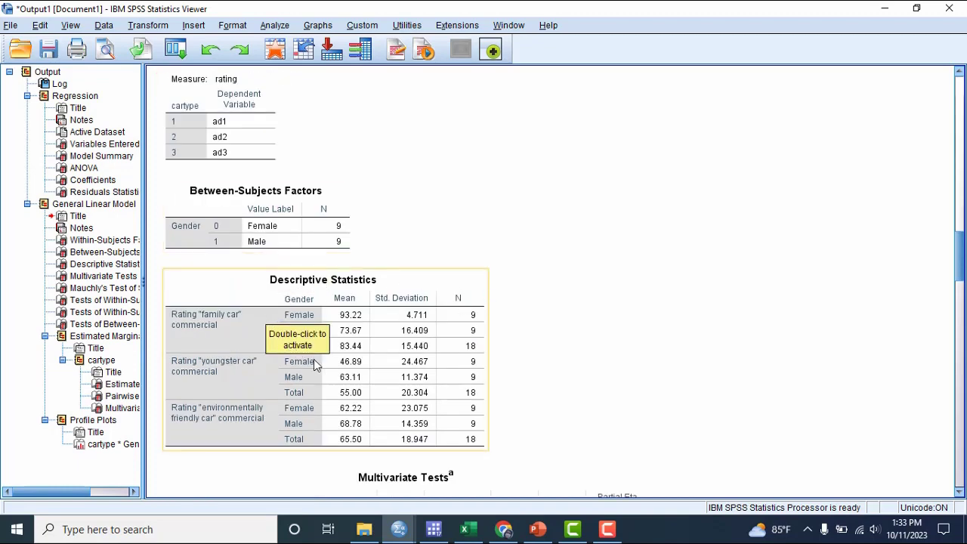
scroll(357, 326, "down", 10)
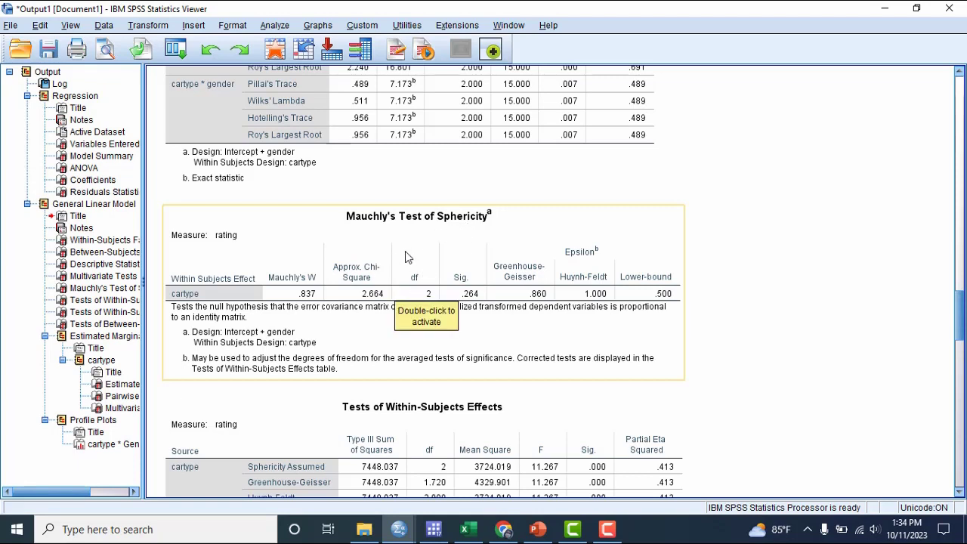
scroll(405, 257, "down", 5)
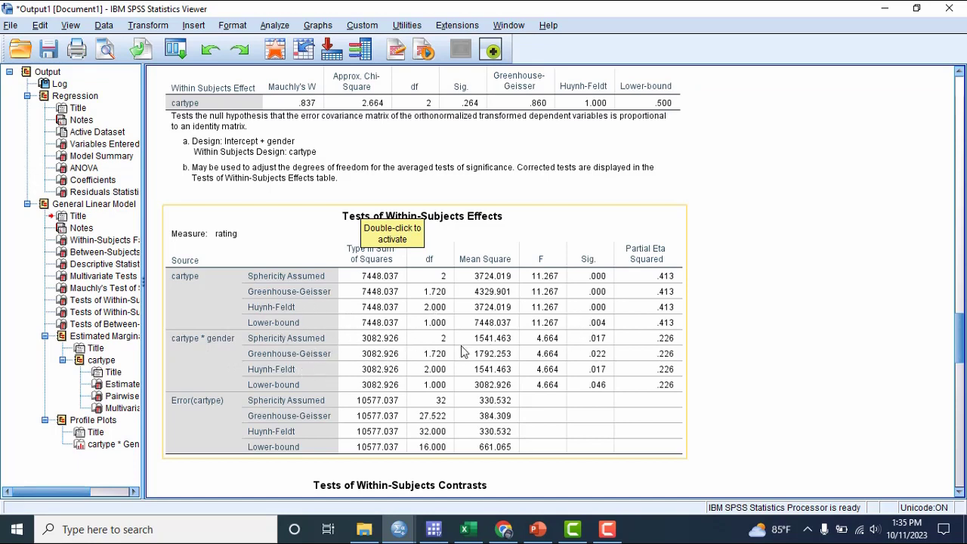
scroll(446, 302, "down", 10)
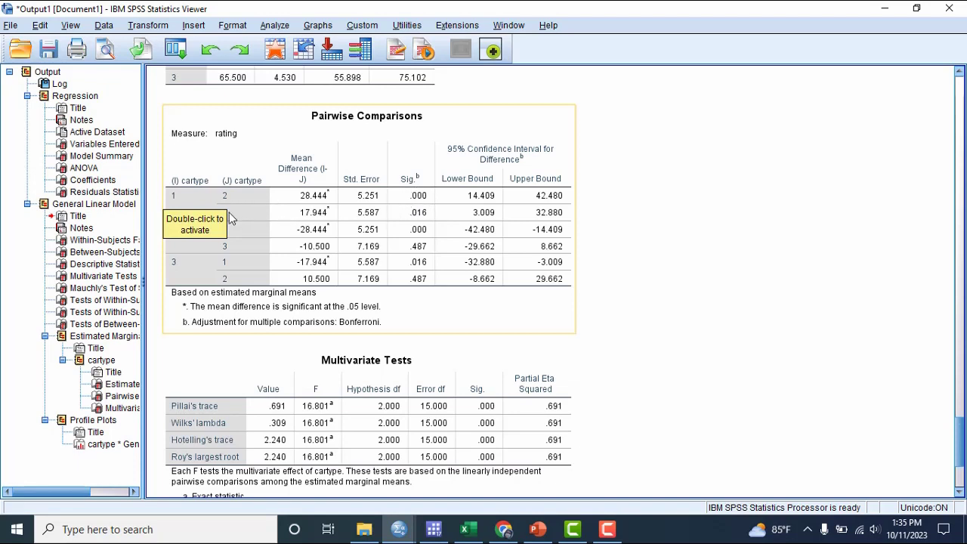
scroll(236, 214, "down", 2)
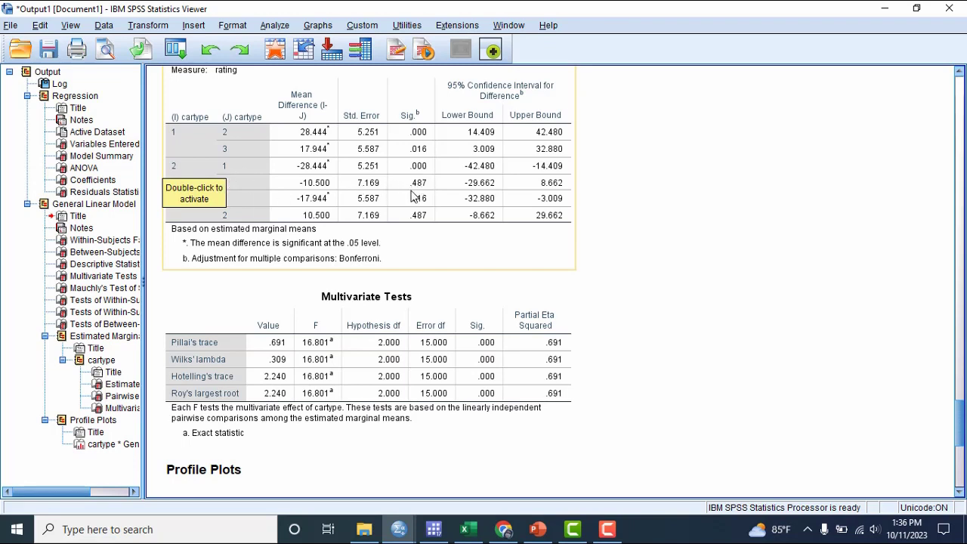
- Examine the profile plot of estimated marginal means of rating, comparing the female and male lines across the three car types
scroll(418, 211, "down", 10)
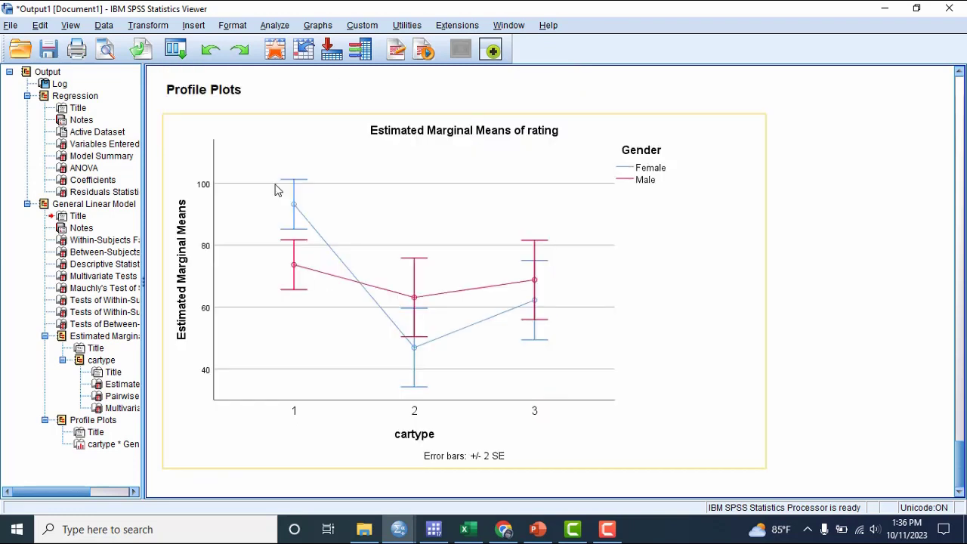
scroll(428, 363, "up", 2)
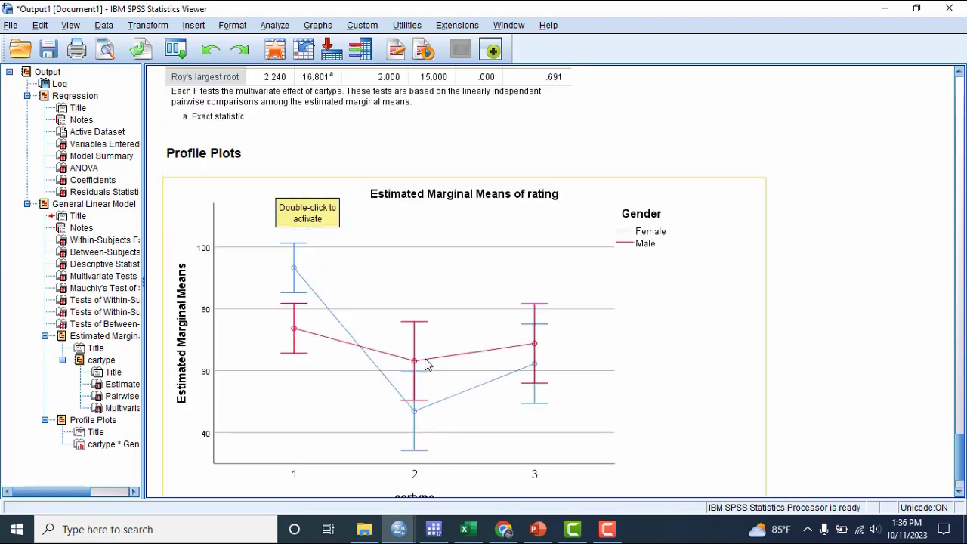
scroll(394, 368, "down", 2)
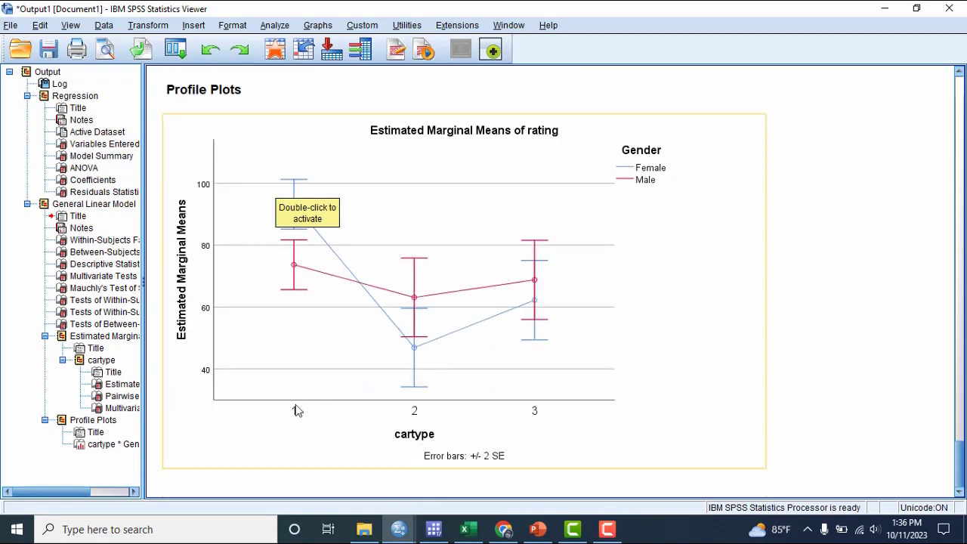
scroll(307, 414, "up", 2)
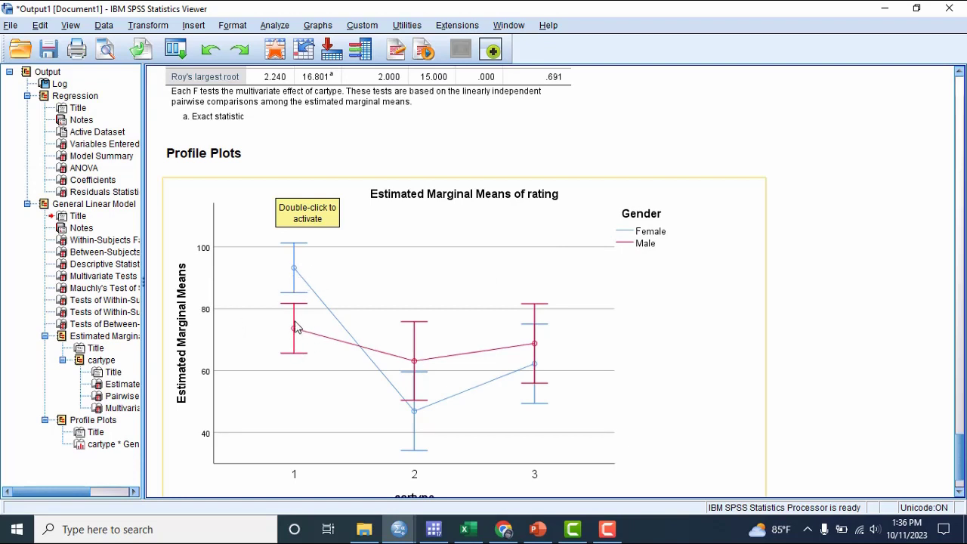
scroll(360, 372, "down", 2)
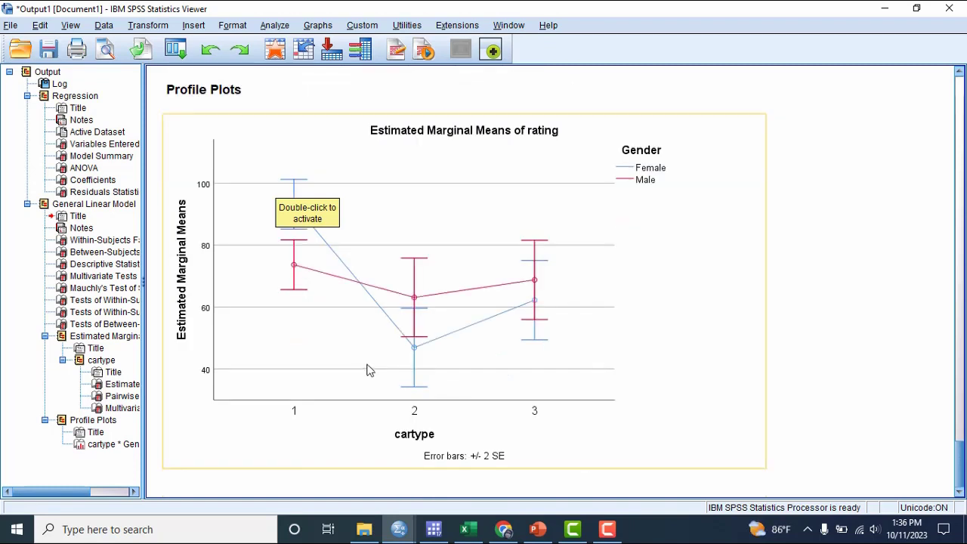